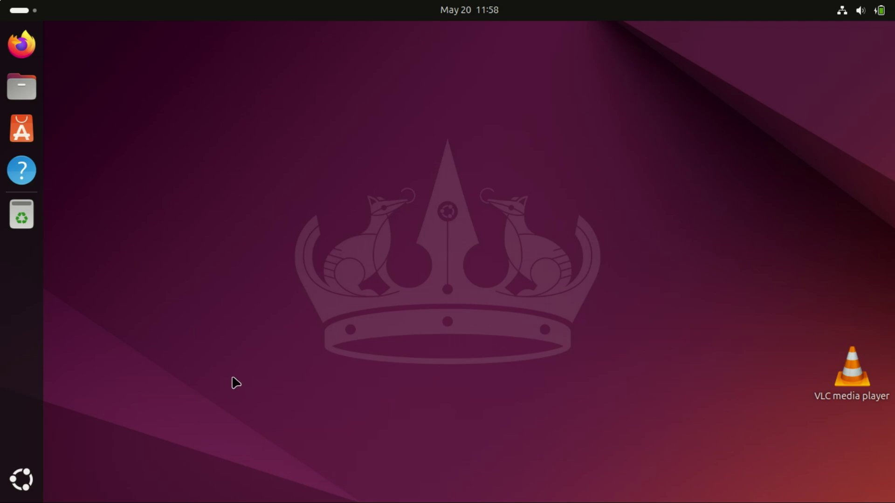
- Launch Firefox, search for 'xdm' and open the official Xtreme Download Manager website
left_click(21, 486)
left_click(513, 236)
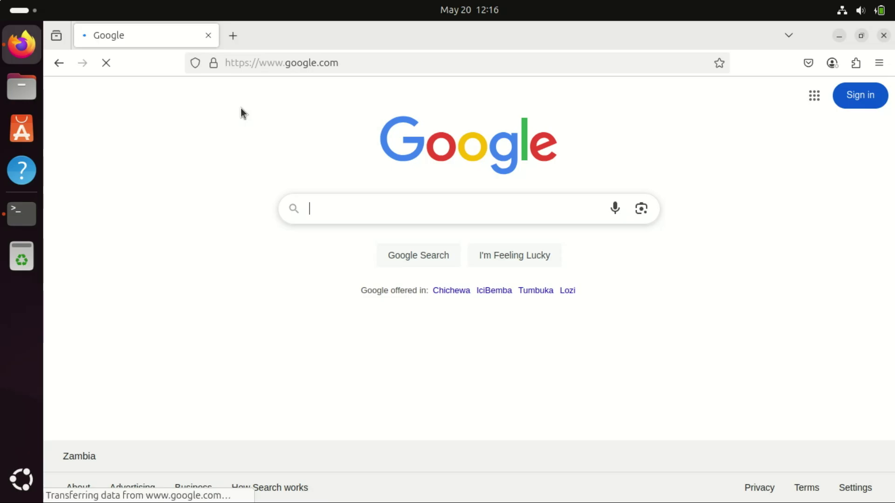
type("xdm")
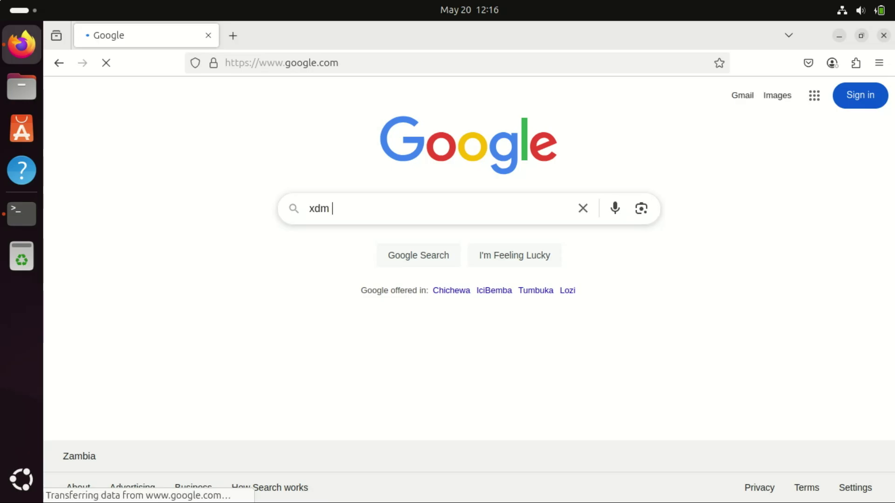
key("Return")
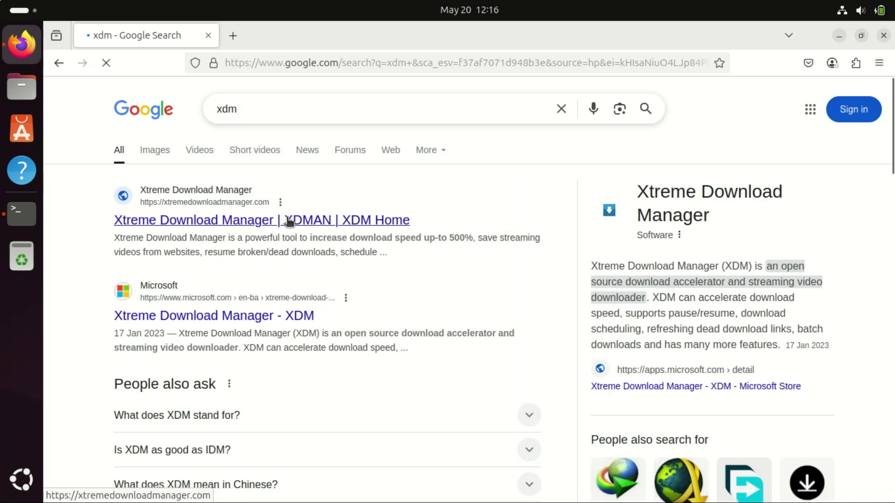
left_click(289, 221)
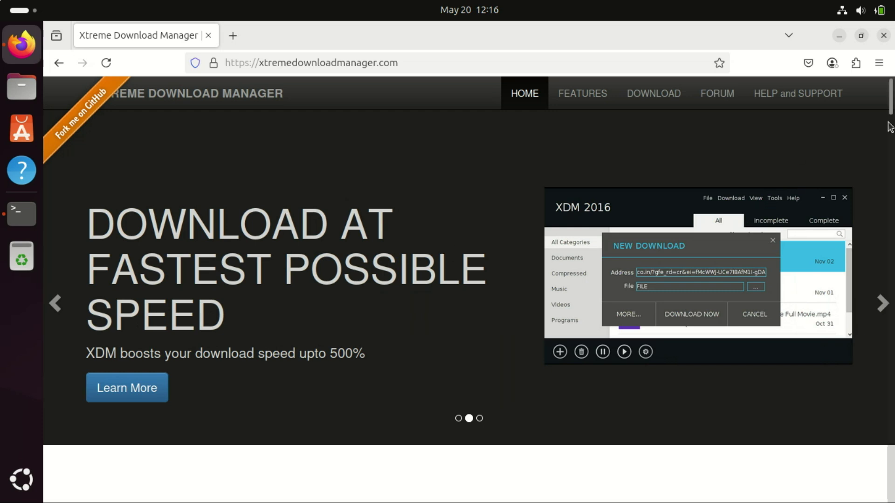
- Copy the link address of the XDM 7.2.11 Linux installer from the Downloads table
scroll(468, 285, "down", 8)
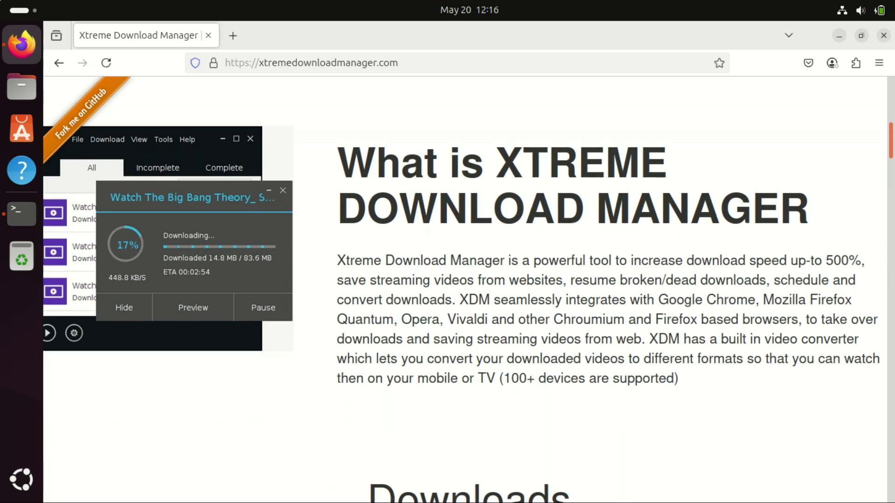
scroll(468, 285, "down", 1)
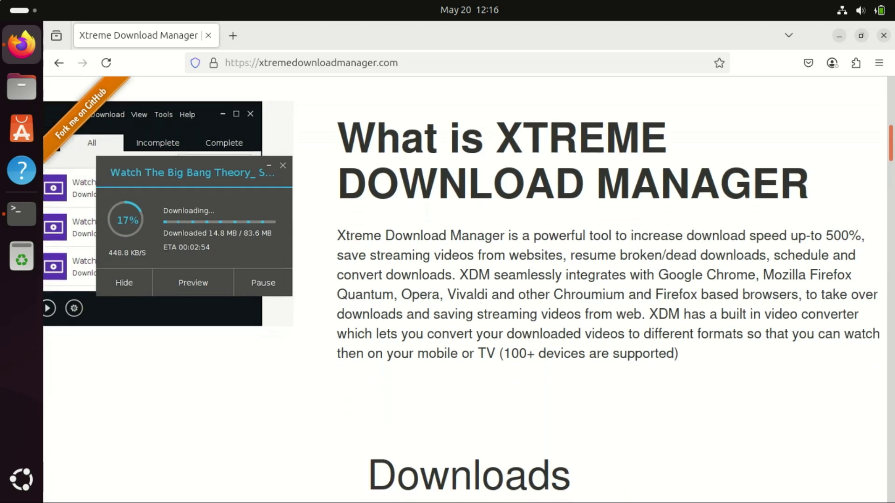
scroll(469, 285, "up", 1)
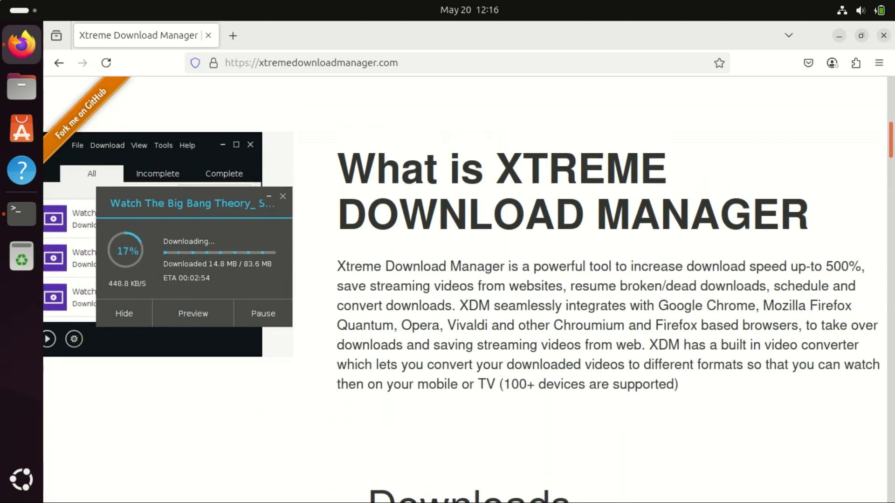
scroll(468, 285, "down", 1)
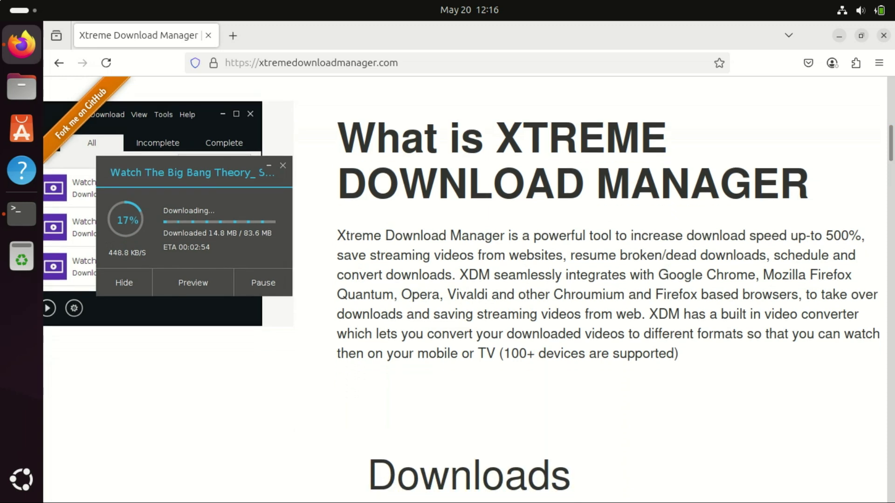
scroll(469, 285, "down", 7)
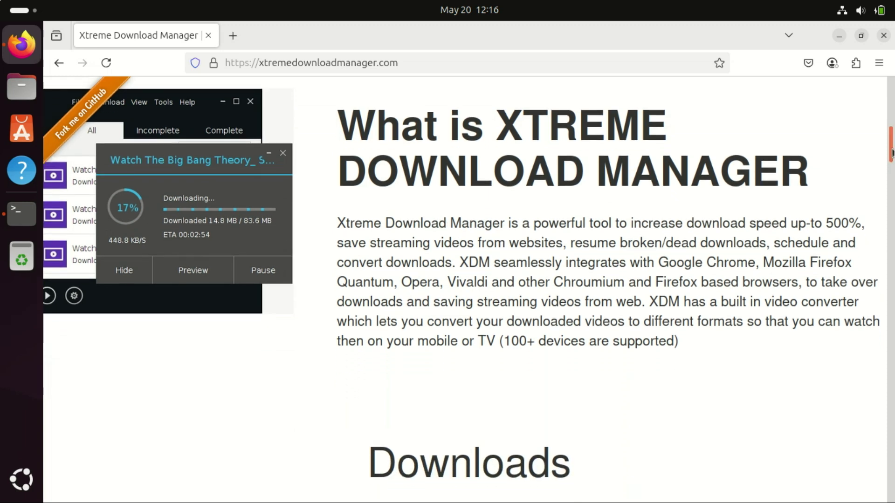
scroll(468, 284, "down", 10)
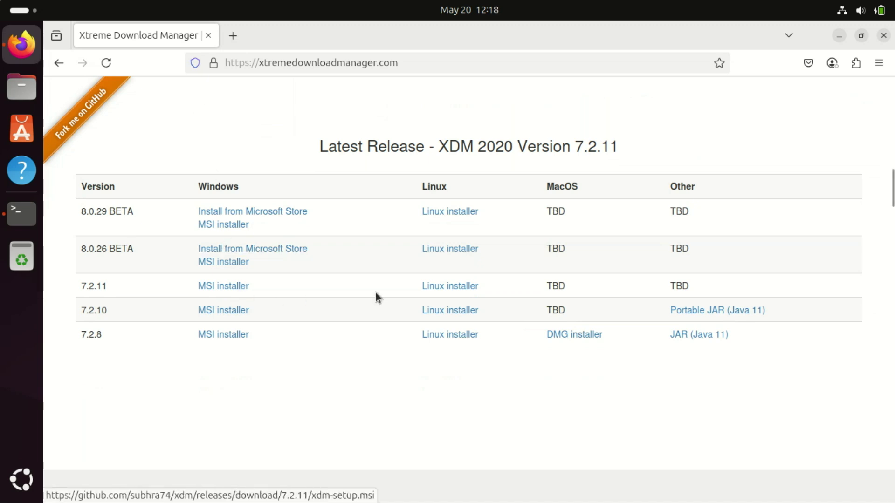
right_click(433, 290)
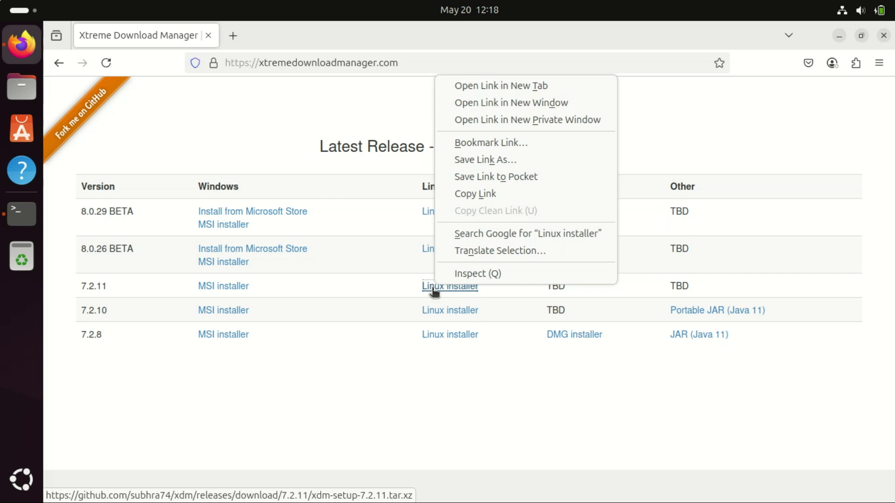
left_click(471, 195)
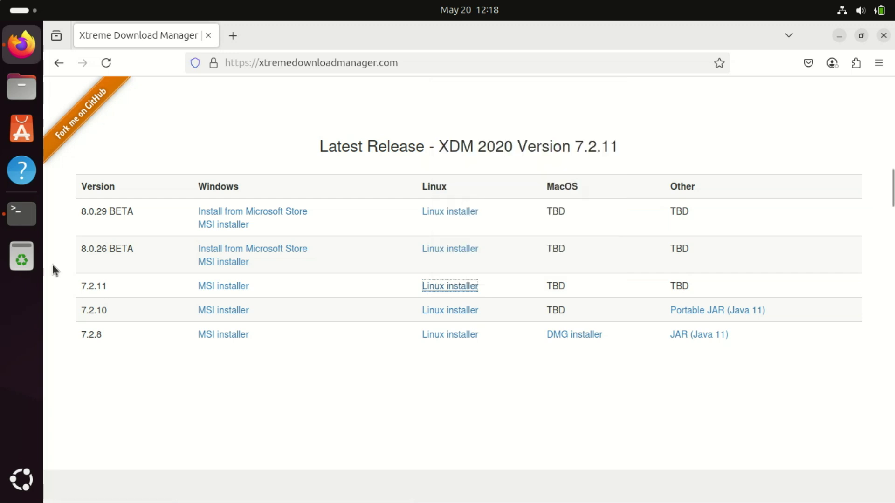
- In Terminal, download the XDM 7.2.11 installer archive with wget and the pasted link
left_click(22, 221)
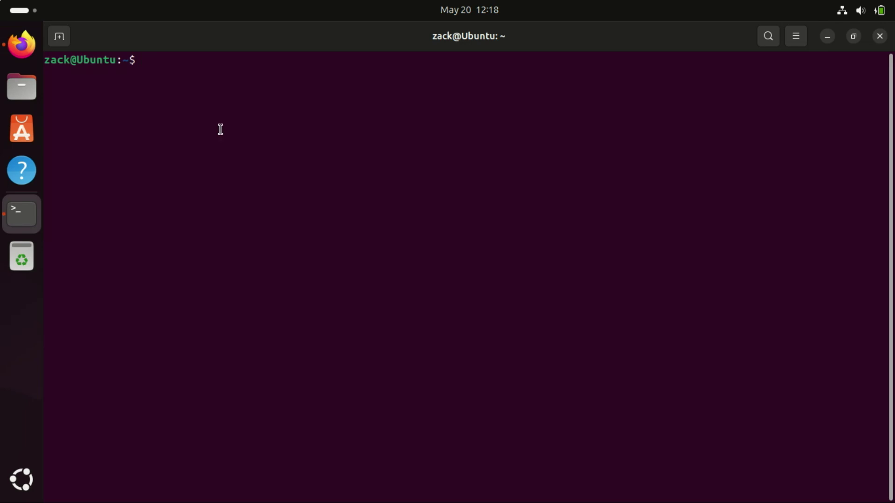
type("wget")
right_click(221, 70)
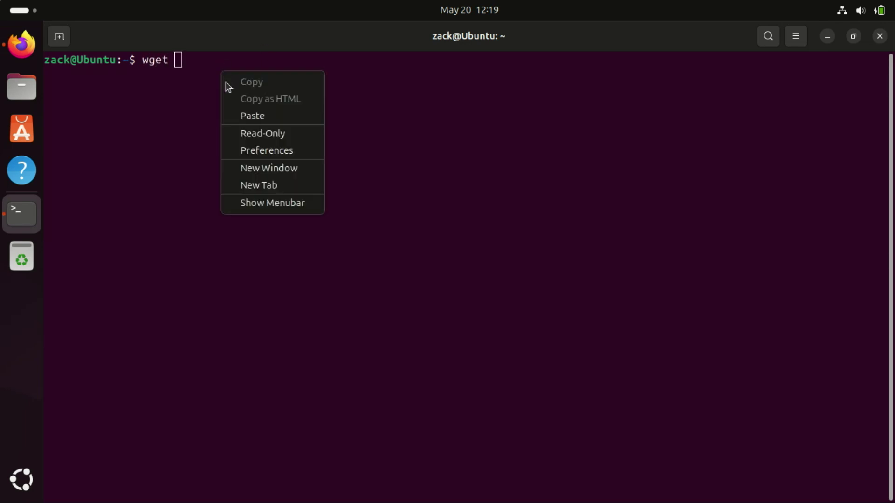
left_click(250, 121)
key("Return")
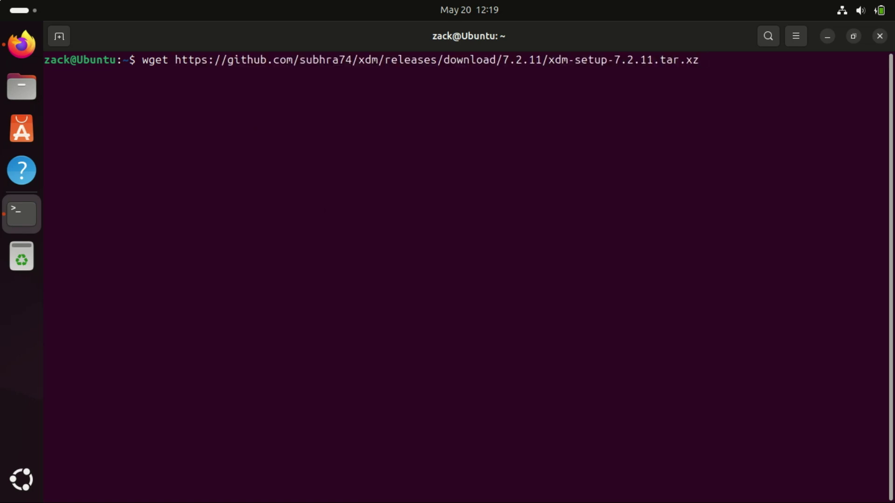
key("Return")
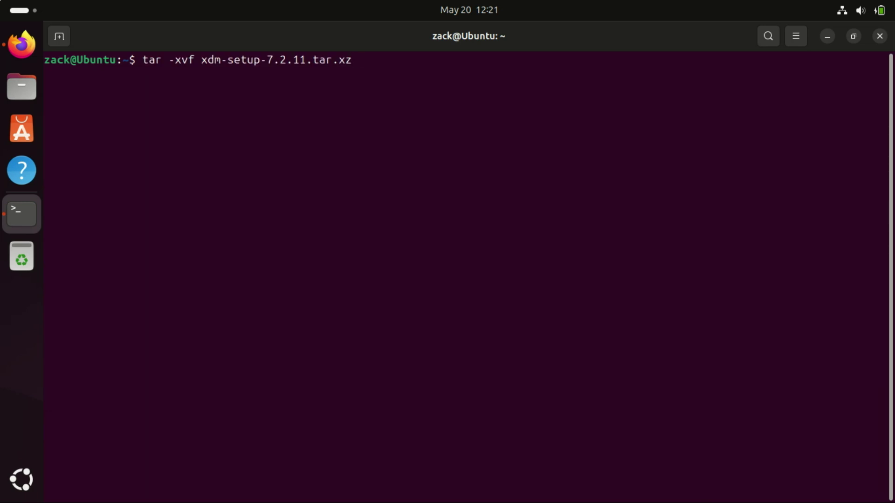
- Extract xdm-setup-7.2.11.tar.xz, run sudo sh install.sh to completion, then clear the terminal
key("Return")
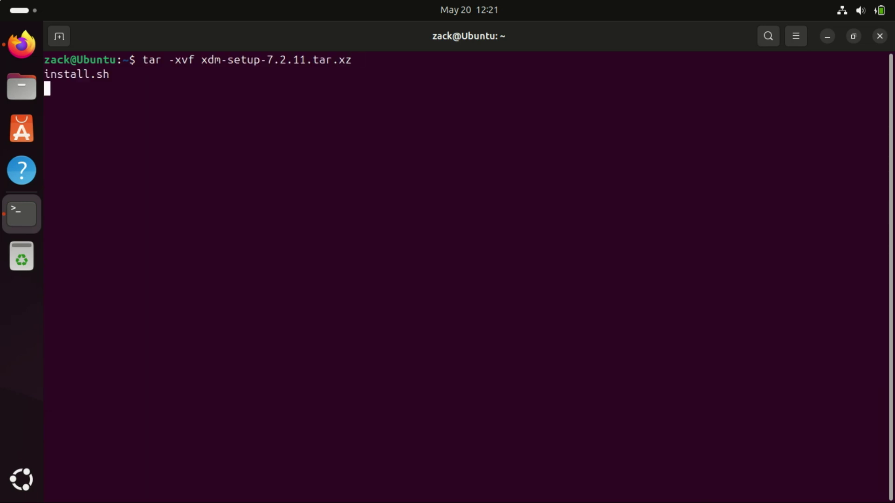
key("ctrl+shift+v")
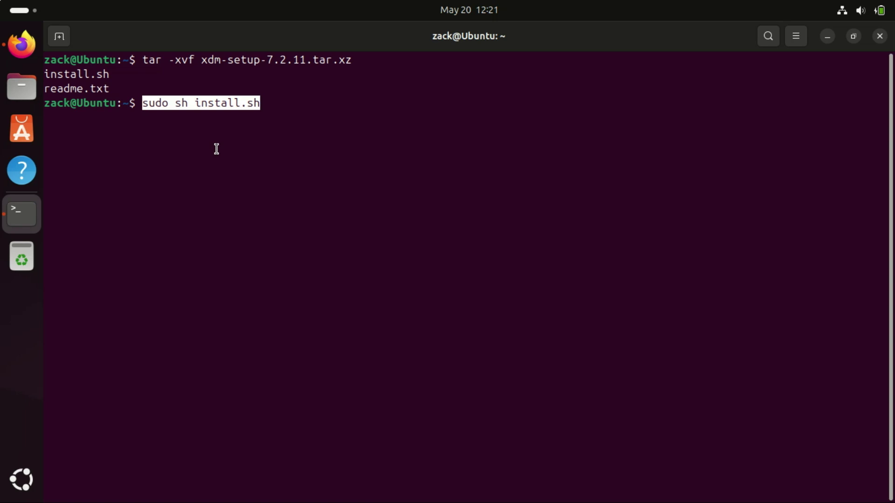
key("End")
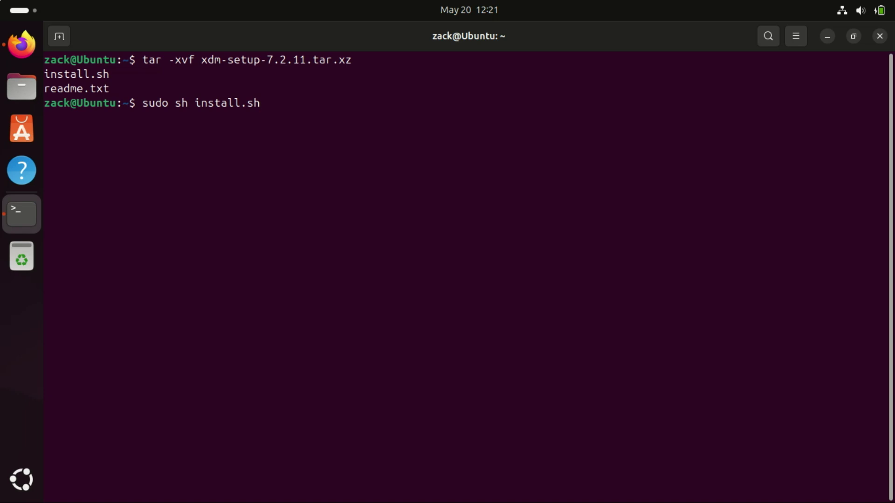
key("Return")
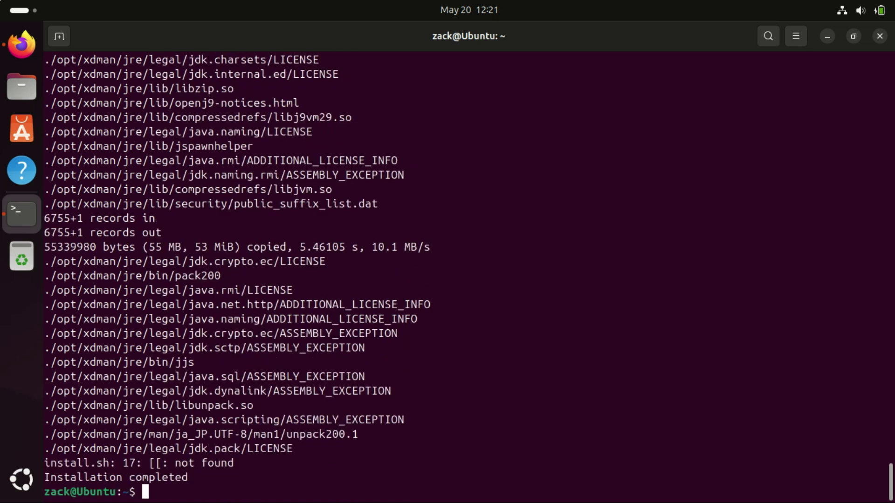
type("clear")
key("Return")
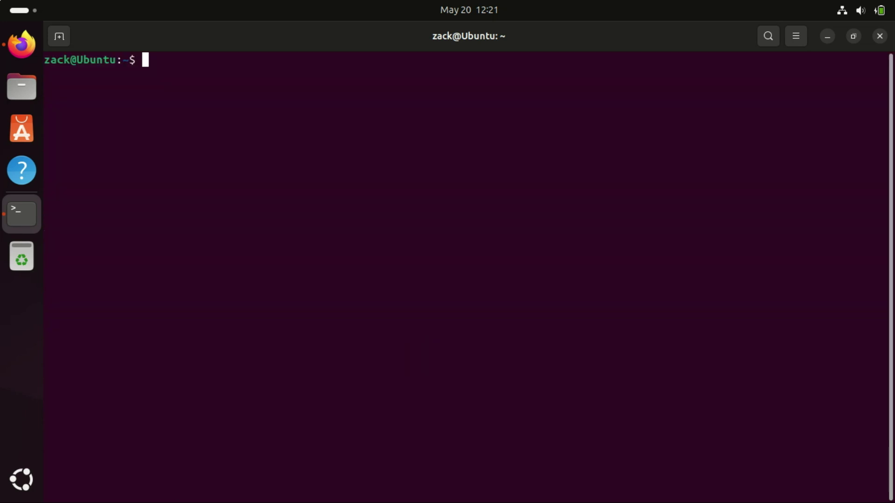
- Find Xtreme Download Manager in the applications list and launch it
left_click(27, 471)
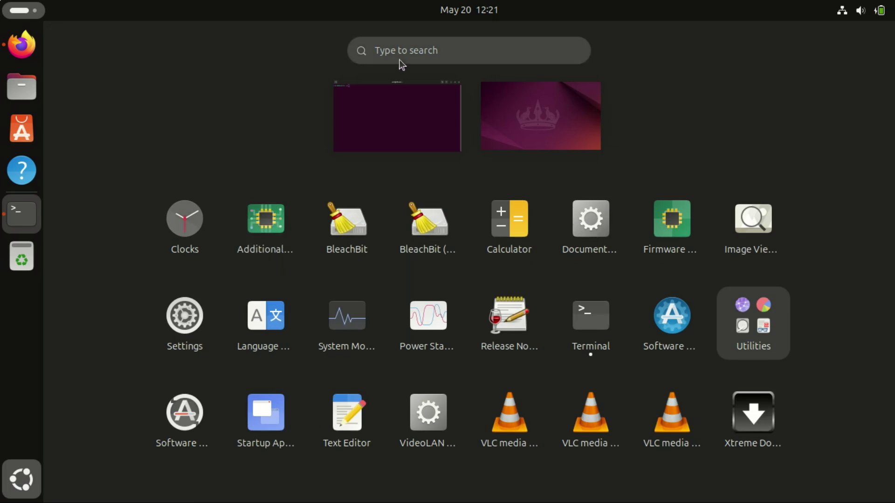
left_click(400, 52)
type("x")
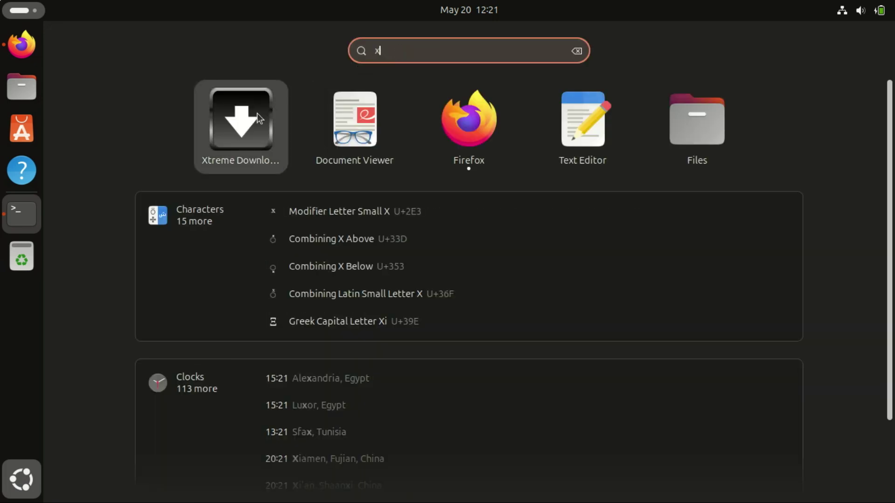
left_click(254, 114)
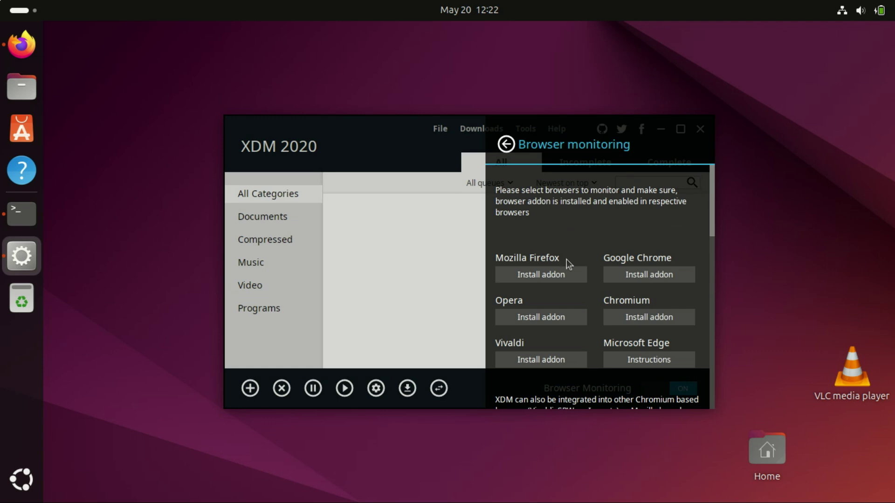
- Choose to install XDM's Firefox add-on, maximize XDM, and bring up Firefox's add-on page
left_click(542, 275)
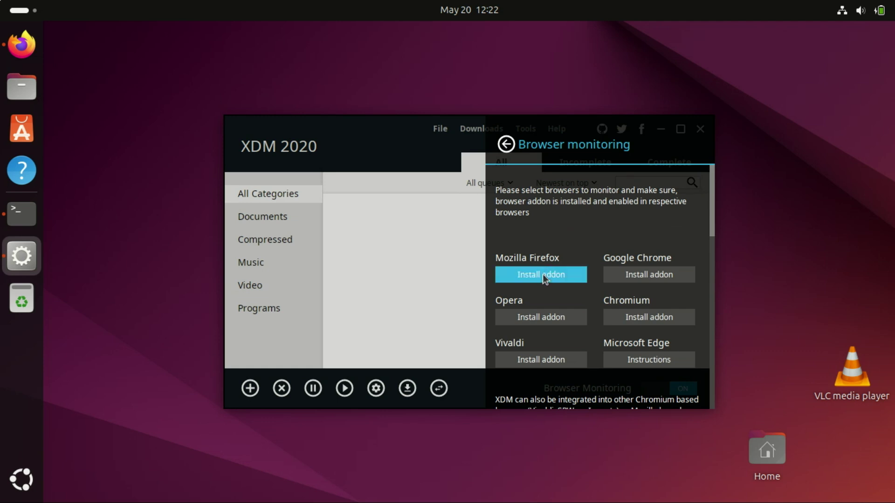
left_click(542, 274)
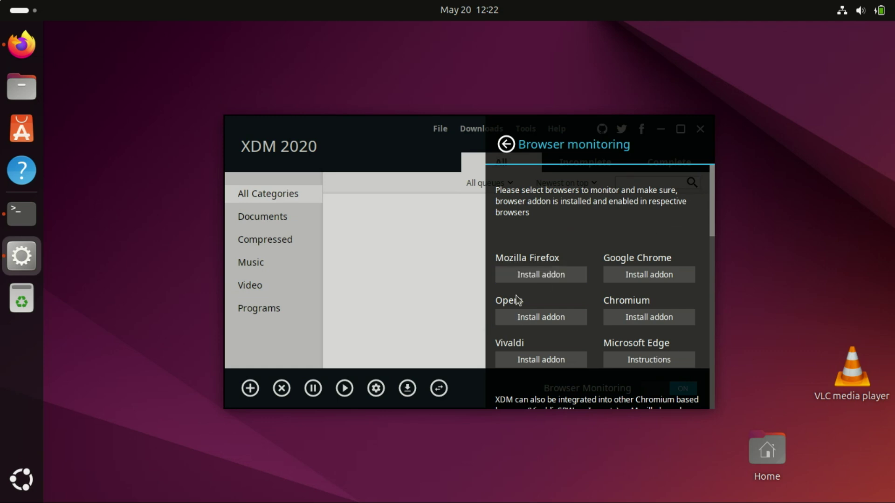
left_click(509, 149)
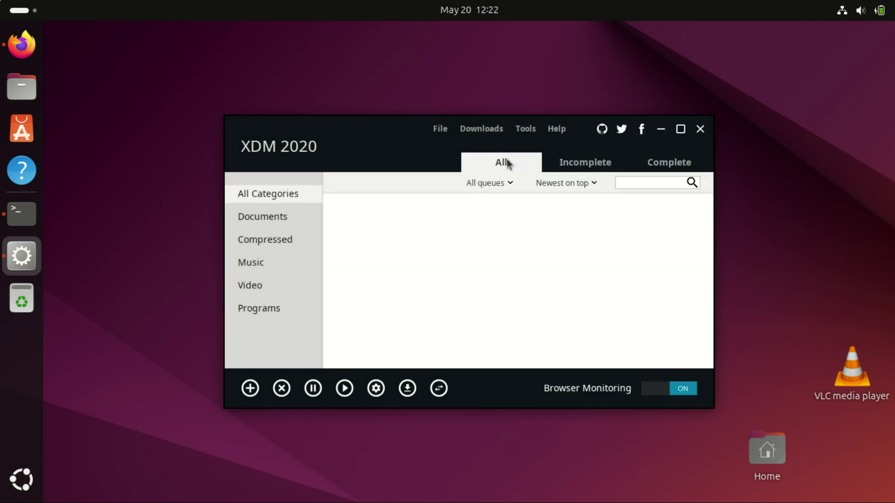
left_click(680, 130)
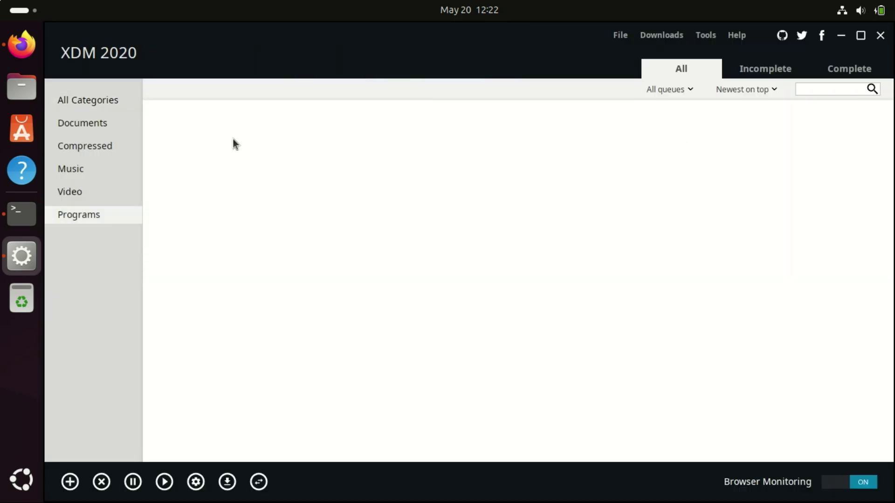
left_click(19, 43)
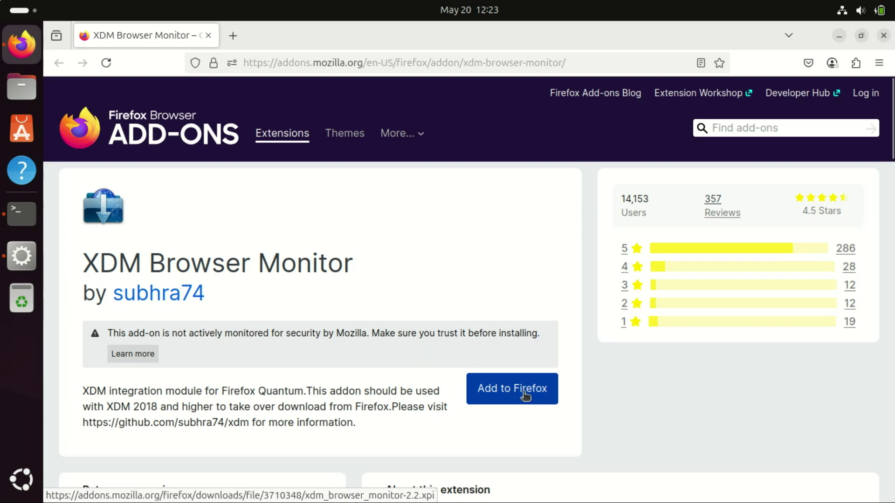
- Add XDM Browser Monitor to Firefox, approve its permissions, and accept its privacy conditions
left_click(533, 401)
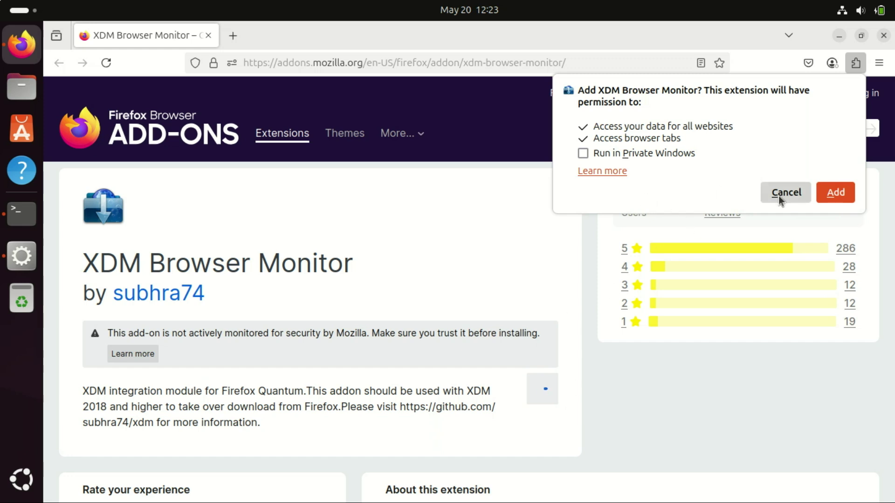
left_click(838, 192)
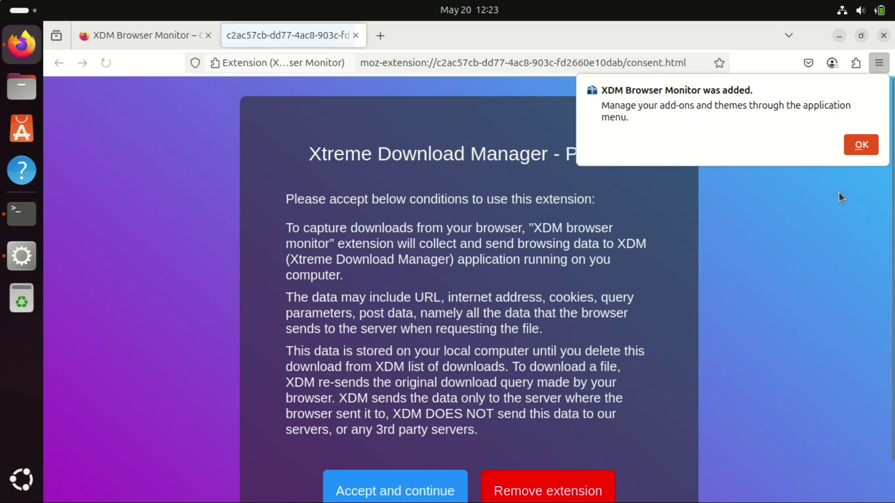
left_click(861, 145)
scroll(856, 215, "down", 2)
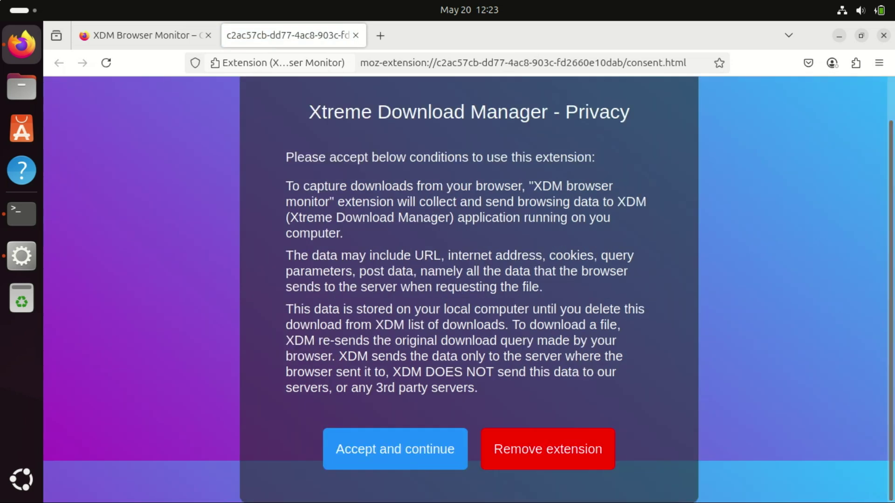
left_click(438, 444)
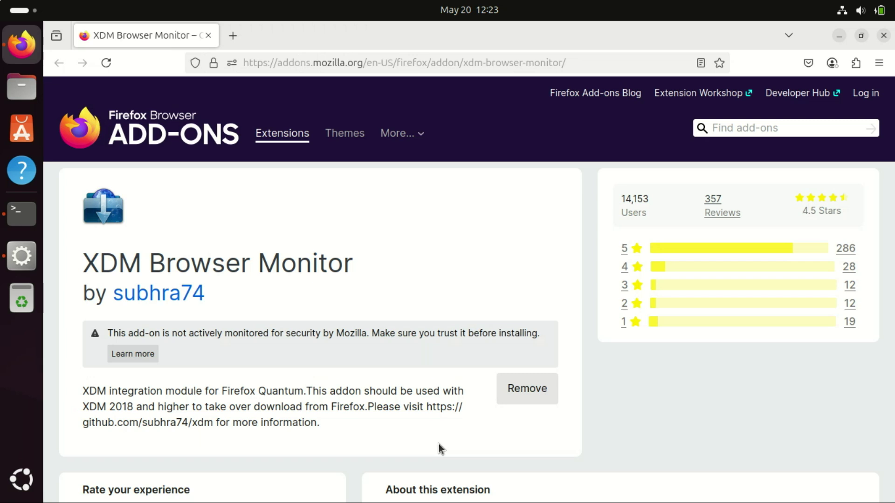
- In a new tab, go to google.com and search for 'download chrome'
left_click(233, 35)
type("google.com")
key("Return")
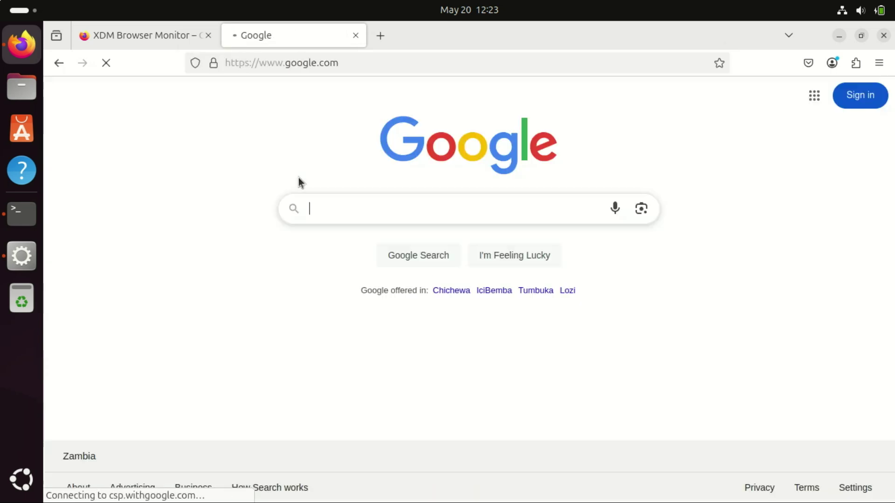
type("down")
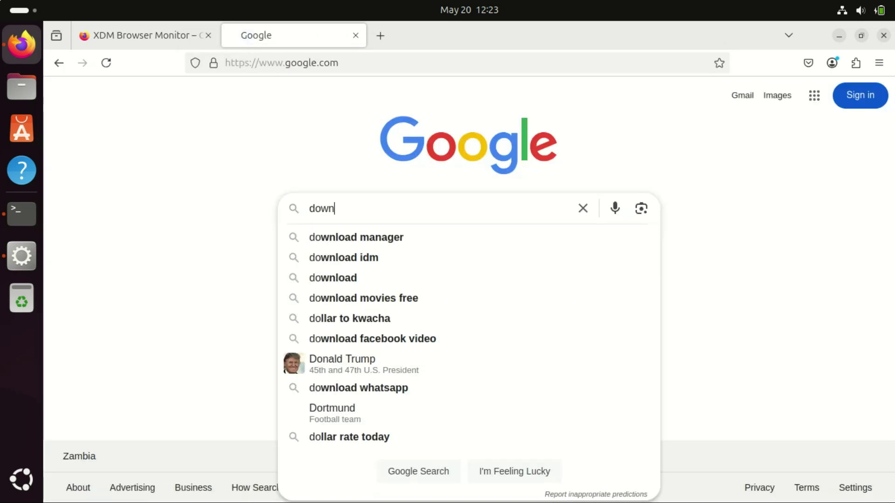
type("load chrome")
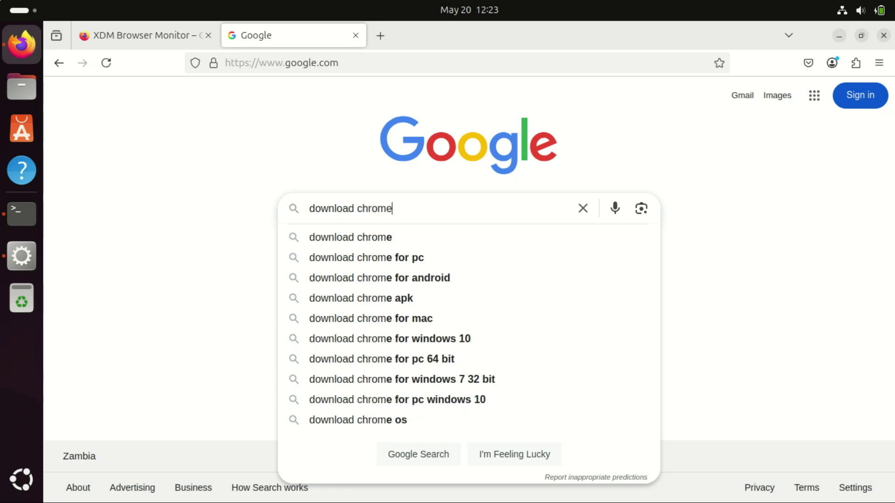
key("Return")
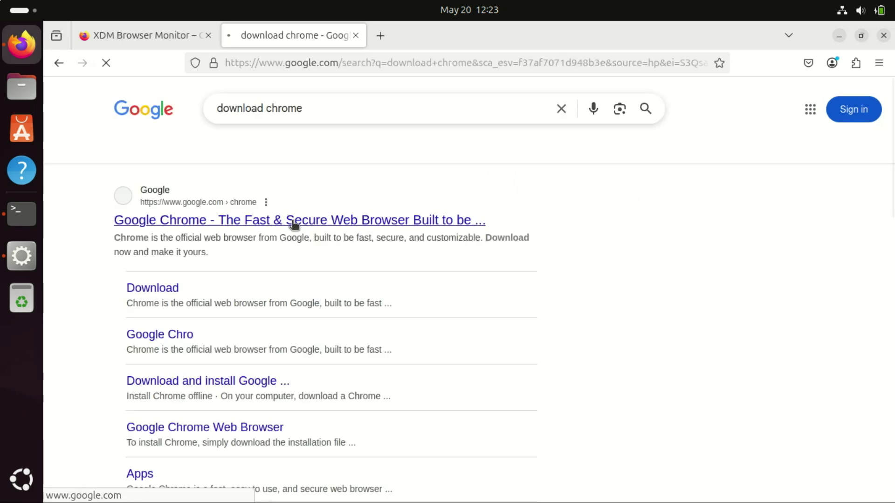
- On Google's Chrome page, choose the 64-bit .deb package and accept the download terms
left_click(171, 292)
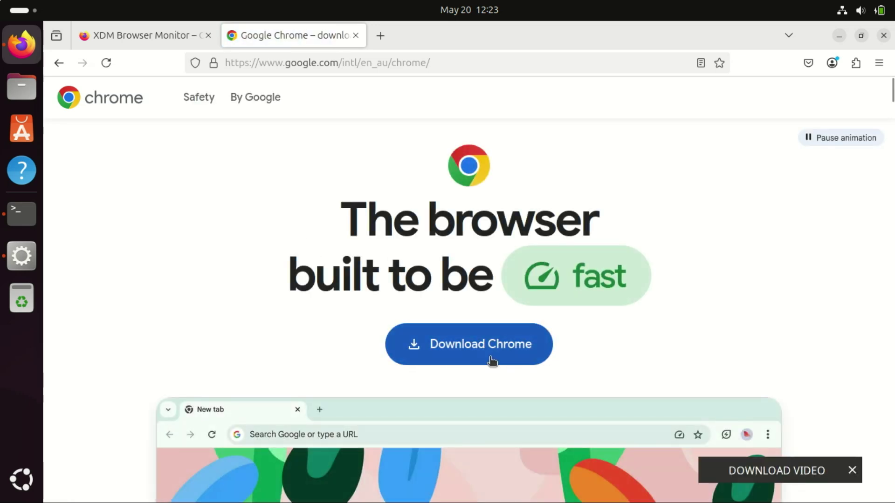
left_click(486, 355)
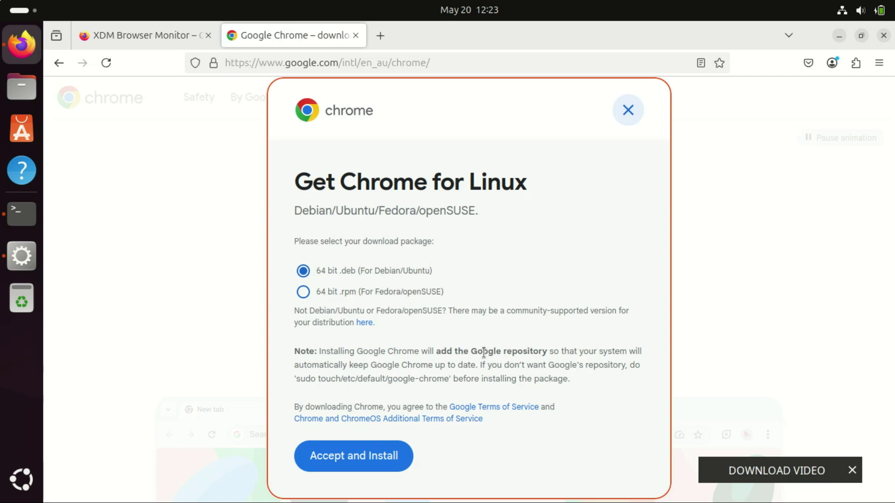
left_click(366, 454)
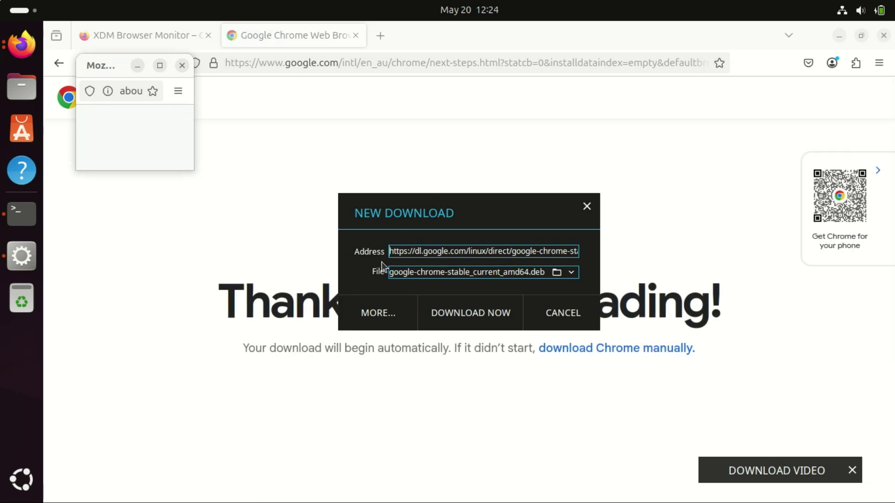
- Start downloading google-chrome-stable_current_amd64.deb in XDM and minimize Firefox and XDM
left_click(473, 314)
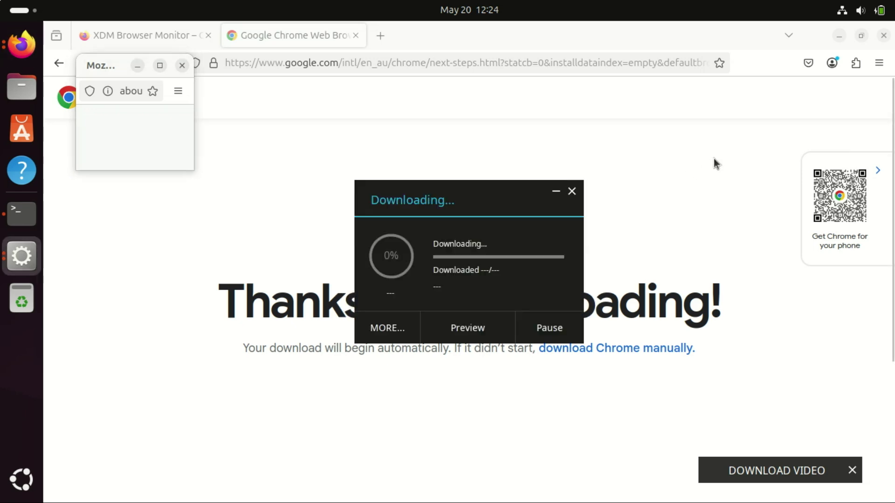
left_click(840, 41)
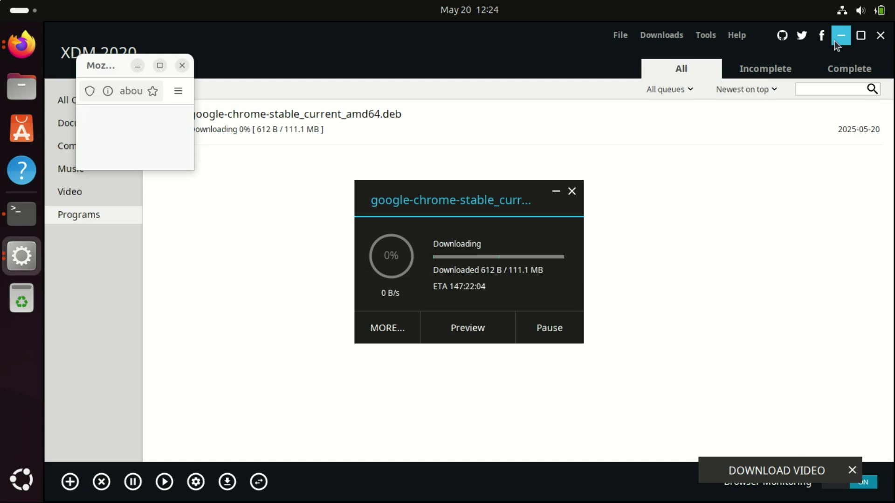
left_click(835, 40)
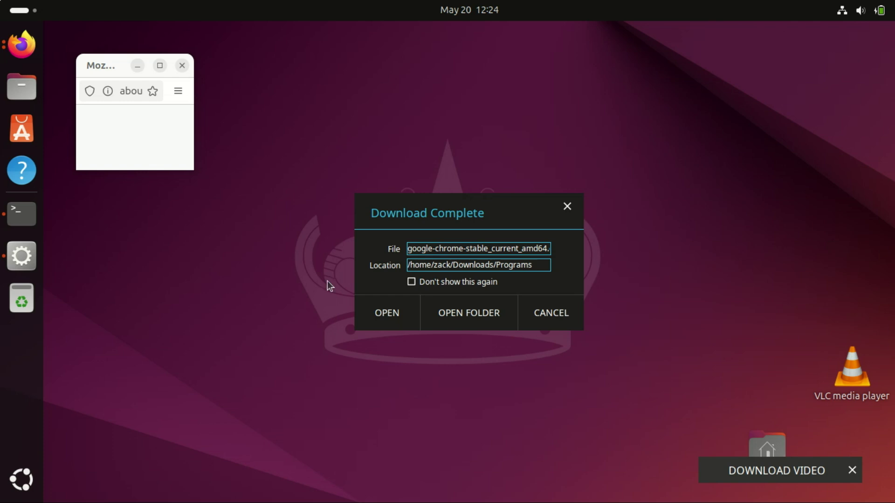
- Confirm the Chrome .deb in its folder, close Files and the blank Firefox window, and return to XDM
left_click(468, 315)
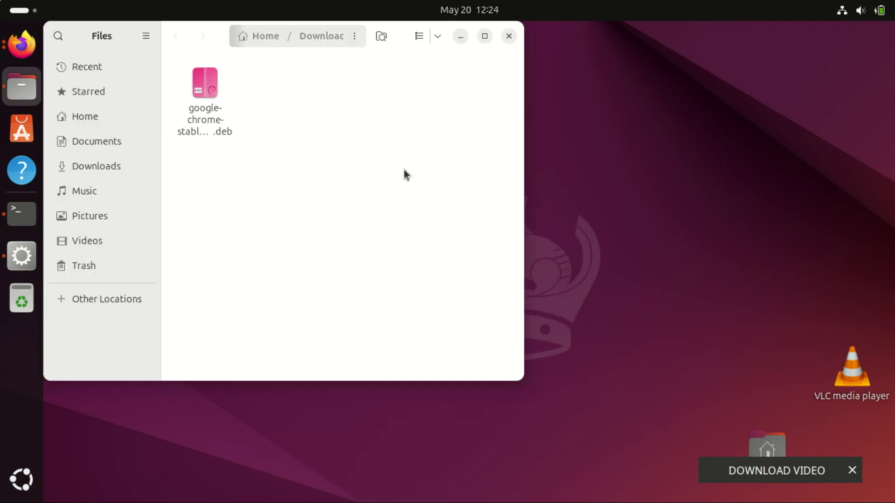
left_click(509, 36)
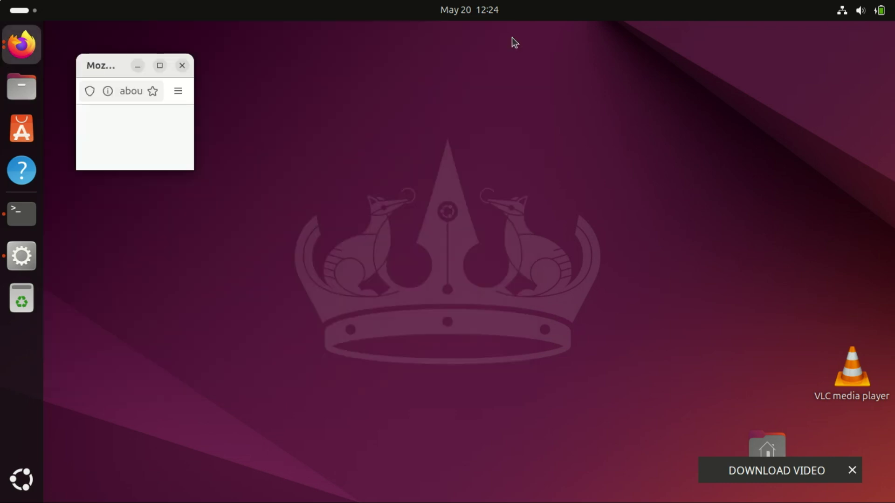
left_click(160, 67)
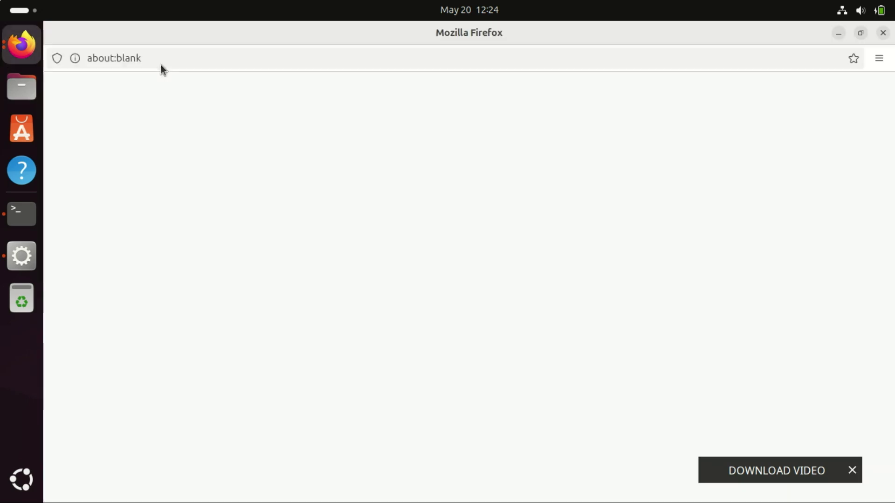
left_click(883, 33)
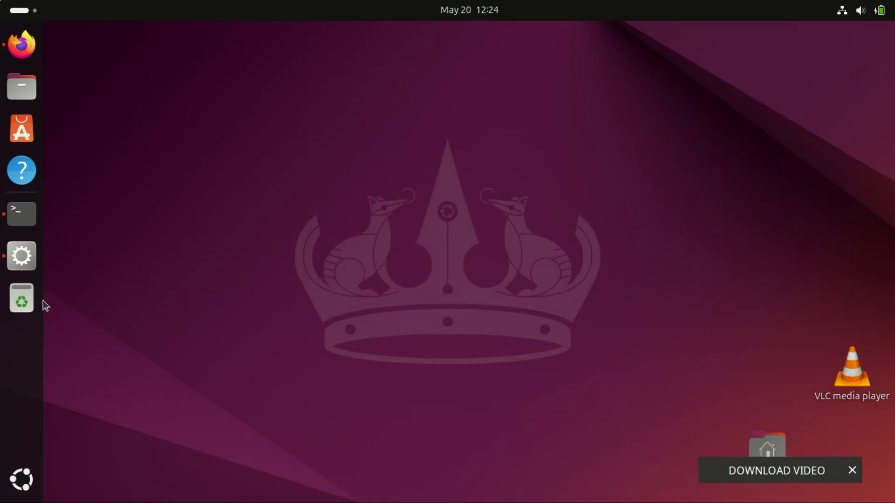
left_click(31, 264)
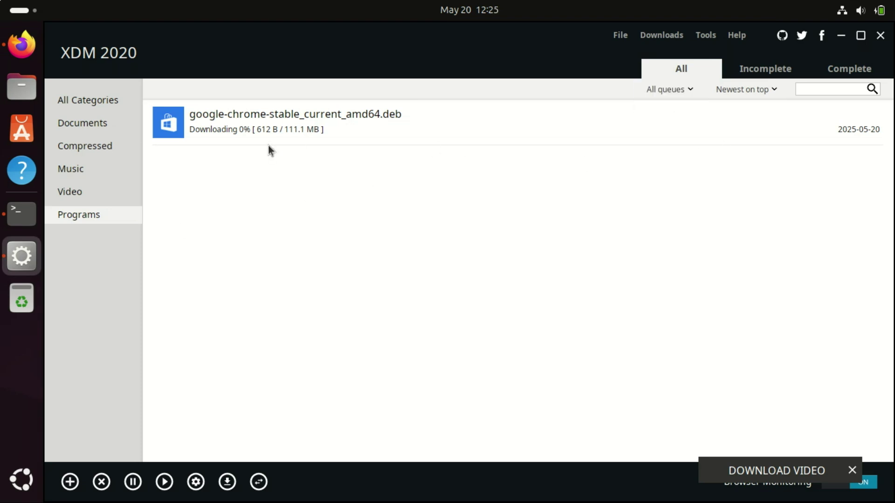
- Refresh the Chrome download row to show 111.1 MB finished, then close XDM
left_click(248, 136)
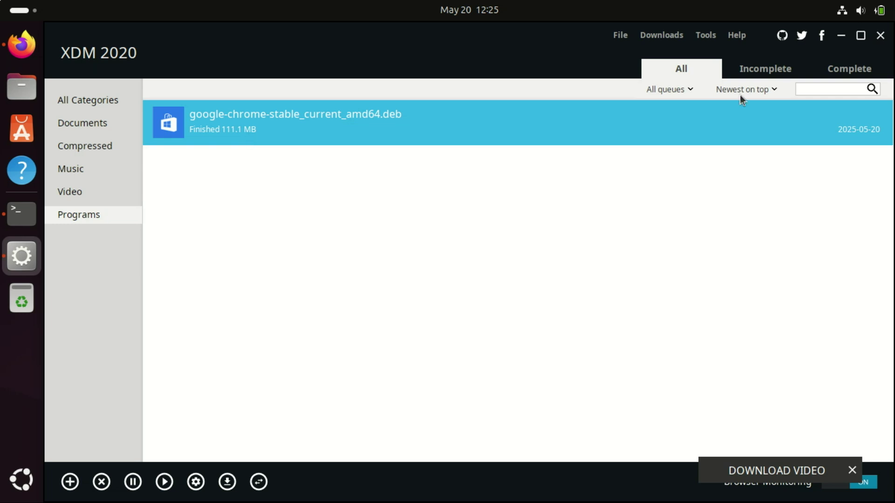
left_click(879, 38)
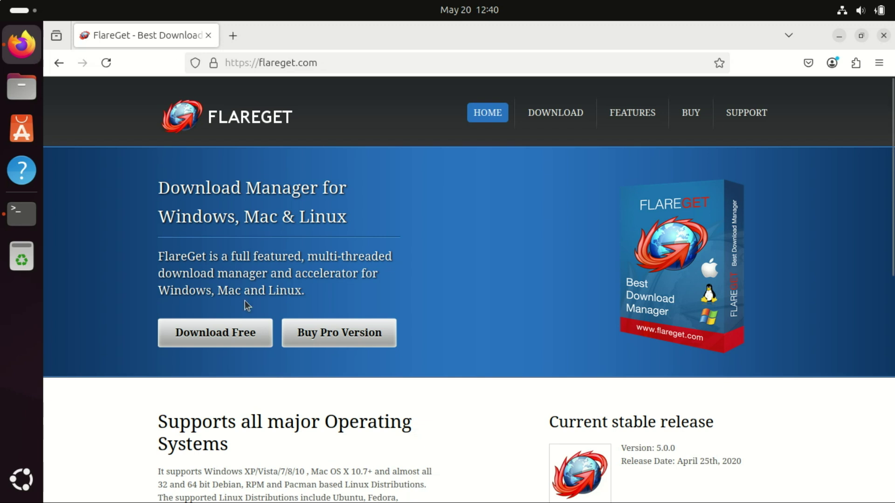
- From FlareGet's download page, fetch the 64-bit Deb package flareget_5.0-1_amd64_1.deb through XDM
left_click(237, 338)
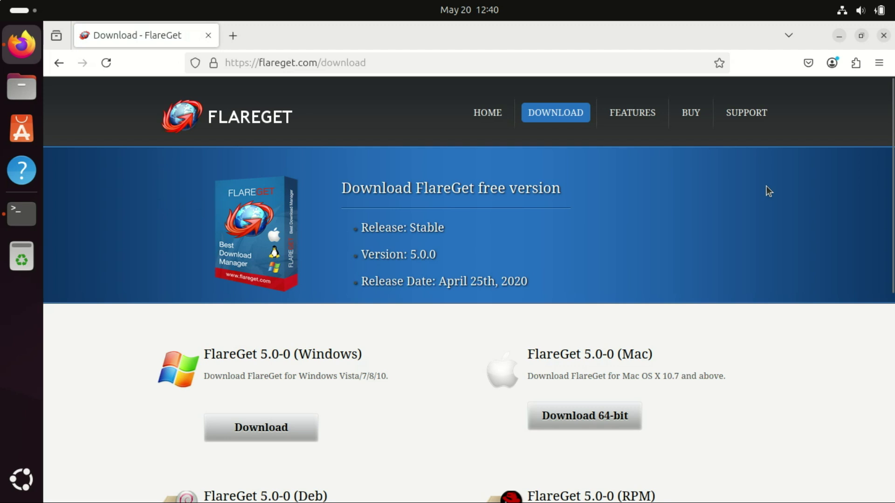
scroll(469, 289, "down", 5)
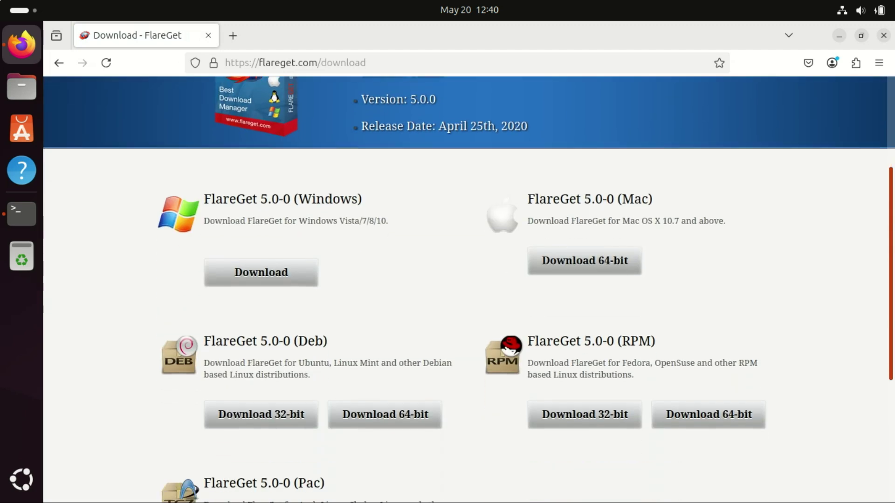
scroll(469, 289, "down", 2)
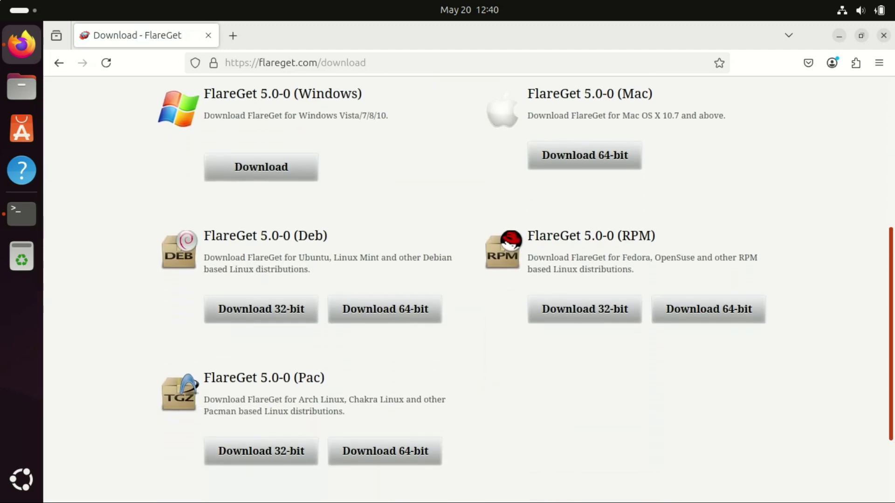
scroll(468, 290, "down", 2)
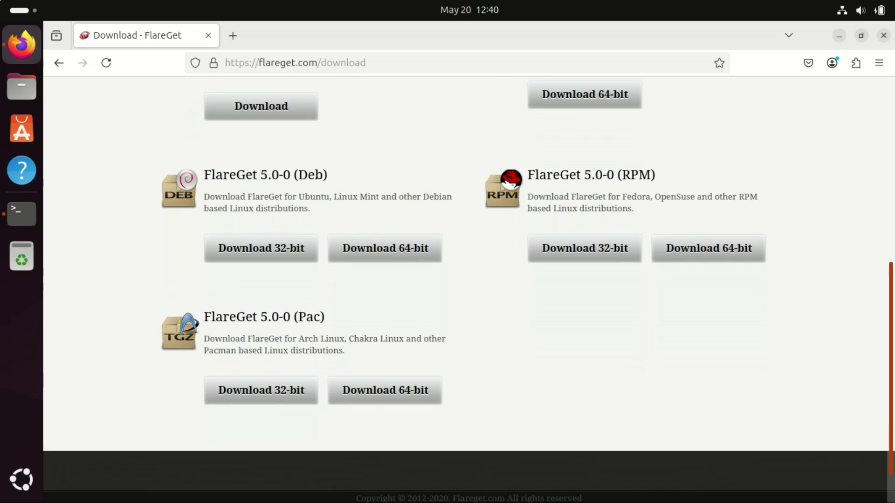
scroll(468, 289, "up", 4)
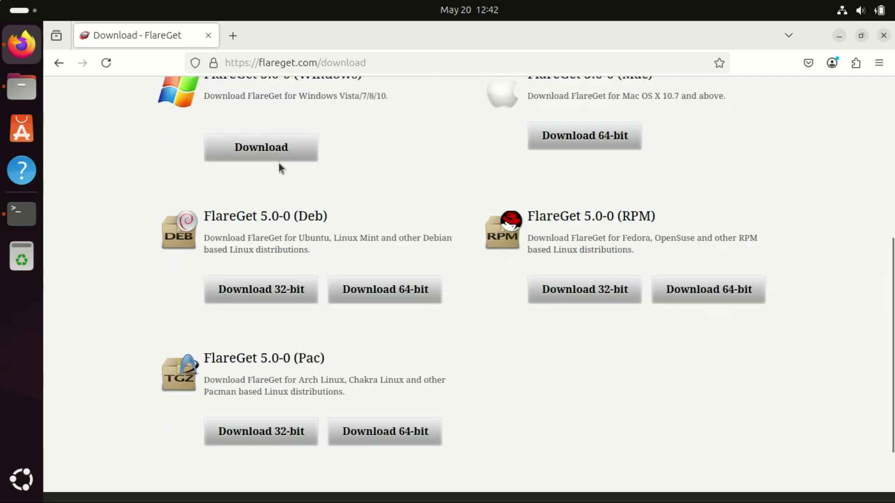
left_click(381, 290)
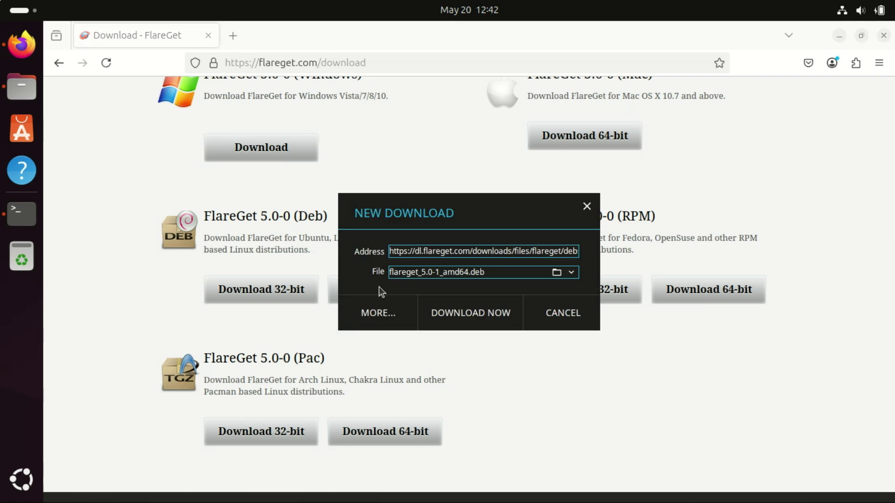
left_click(486, 314)
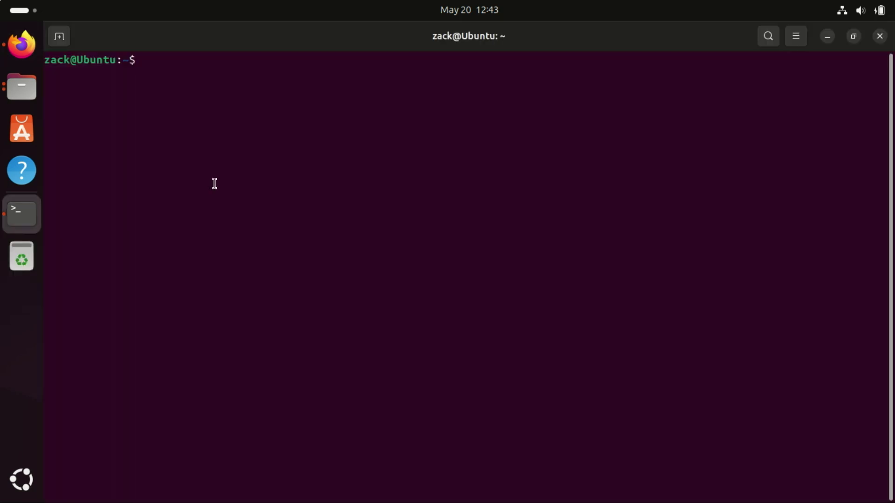
- Change into the Downloads folder and list its files
type("cd Downloads")
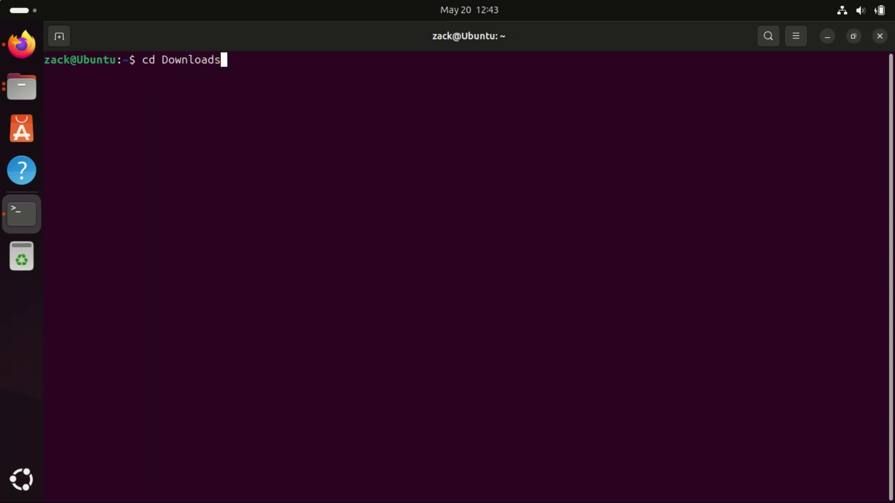
key("Return")
type("ls")
key("Return")
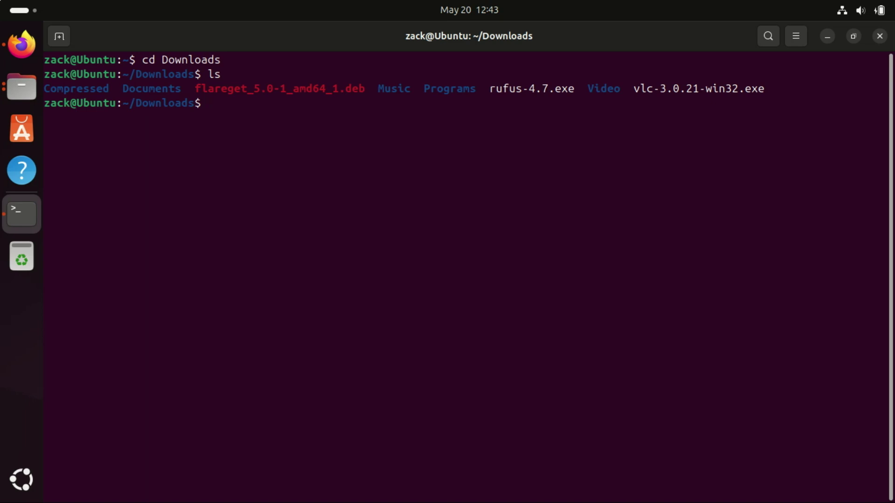
- Run sudo dpkg -i flareget_5.0-1_amd64_1.deb and enter the administrator password
type("sudo dpkg")
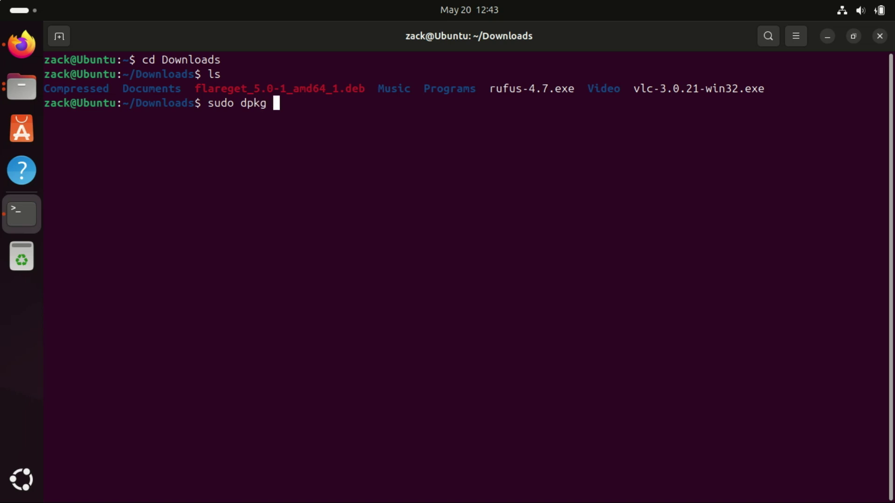
type(" -i")
left_click_drag(195, 90, 366, 90)
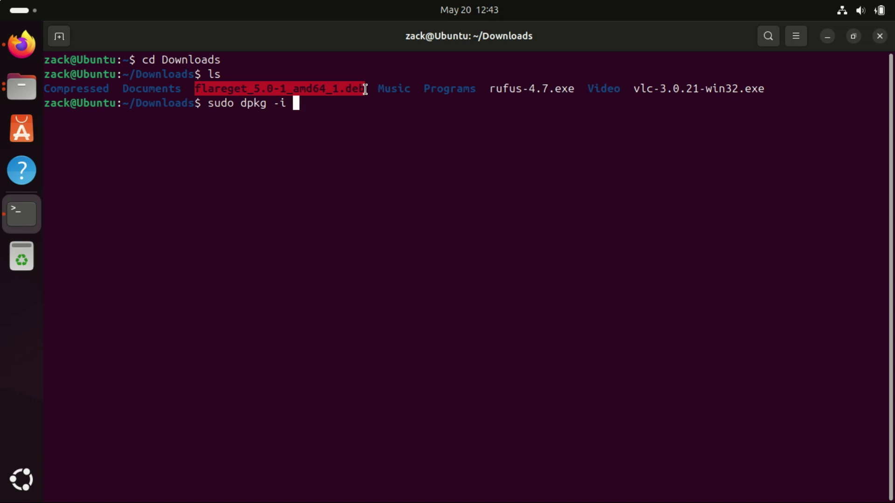
right_click(366, 92)
left_click(394, 101)
left_click(345, 126)
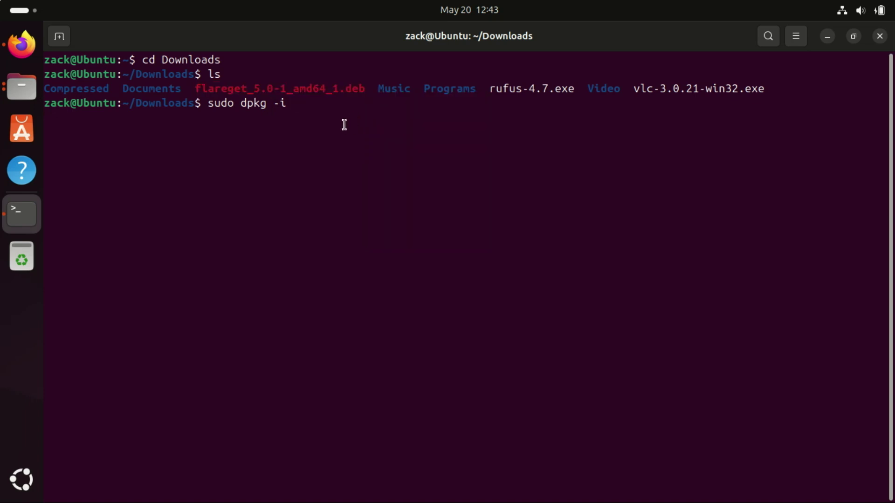
right_click(344, 123)
left_click(370, 175)
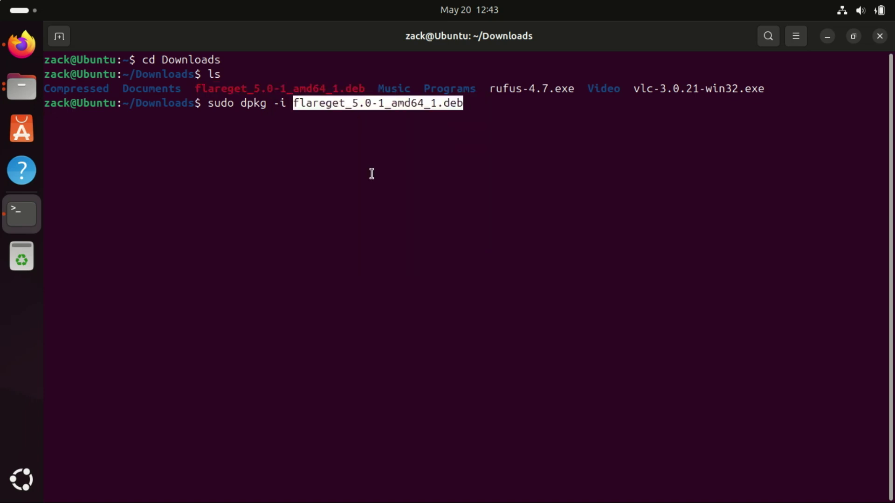
key("Return")
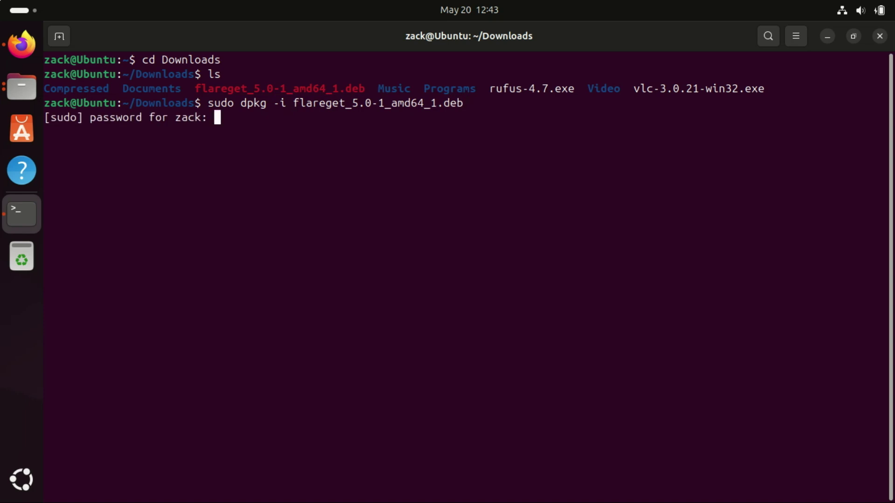
key("Return")
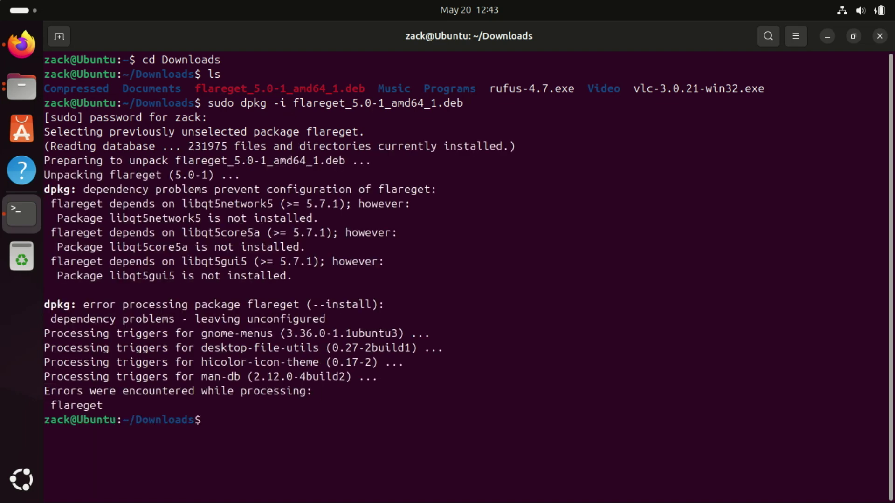
- Run sudo apt-get -f install and answer y to install FlareGet's missing dependencies
key("ctrl+shift+v")
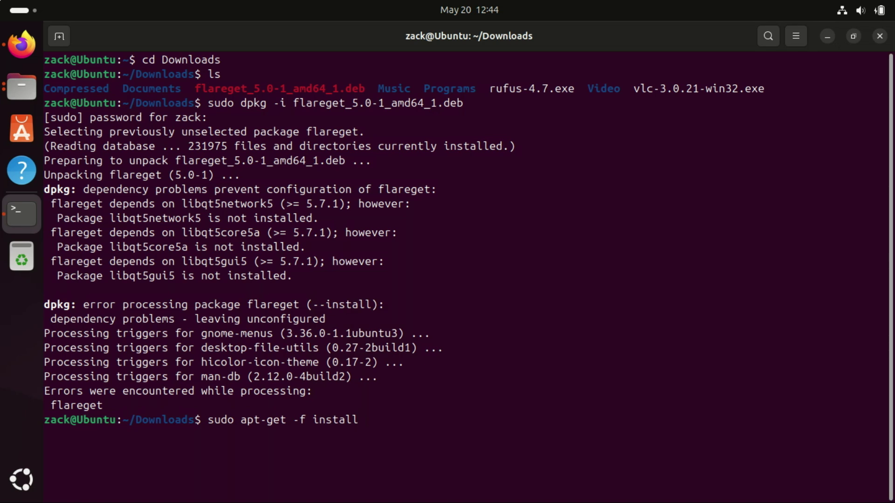
key("Return")
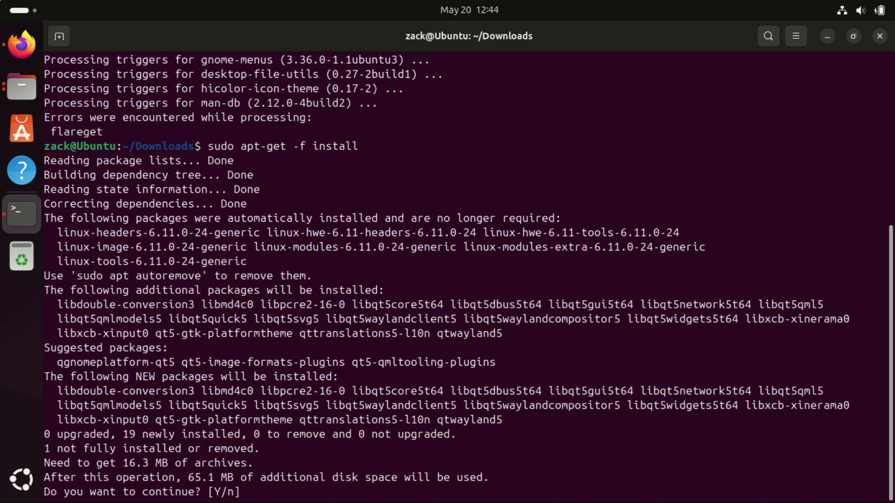
type("y")
key("Return")
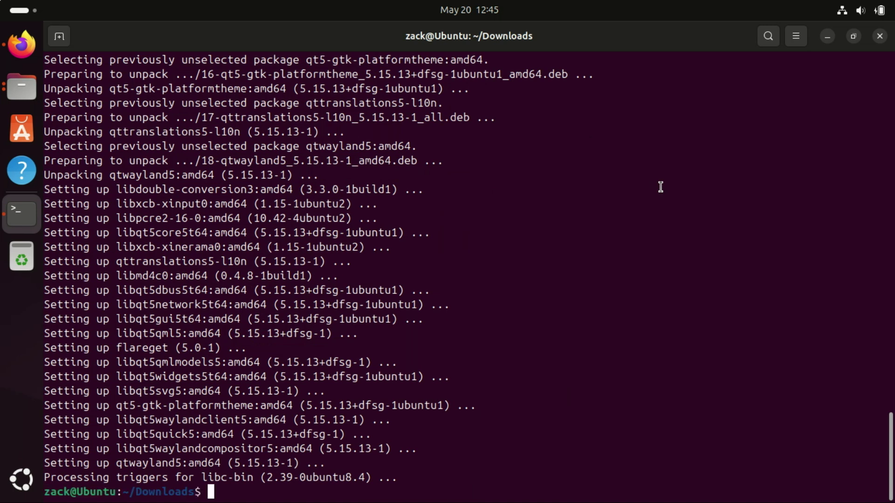
- Clear the terminal and rerun sudo dpkg -i flareget_5.0-1_amd64_1.deb so flareget 5.0-1 sets up
type("clear")
key("Return")
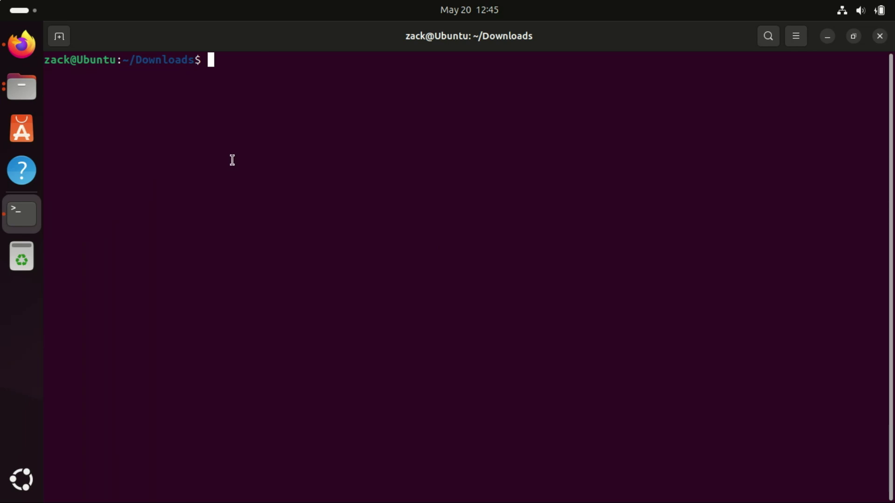
key("Up")
key("Up")
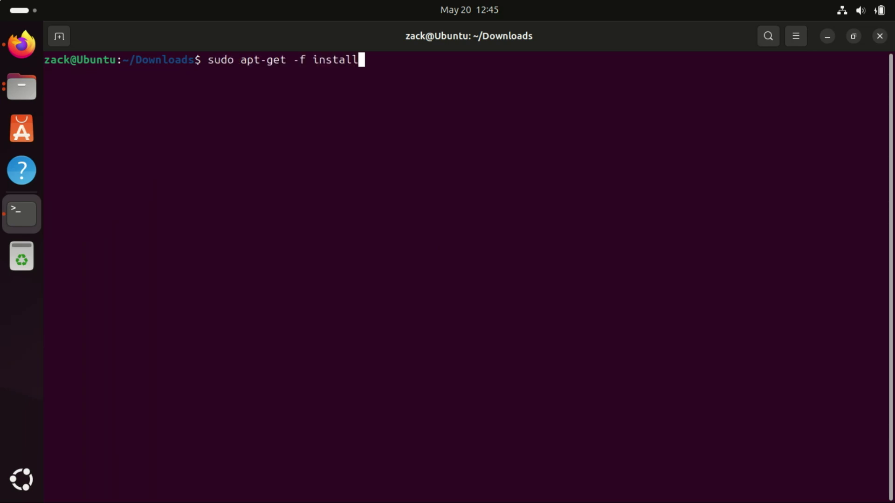
key("Up")
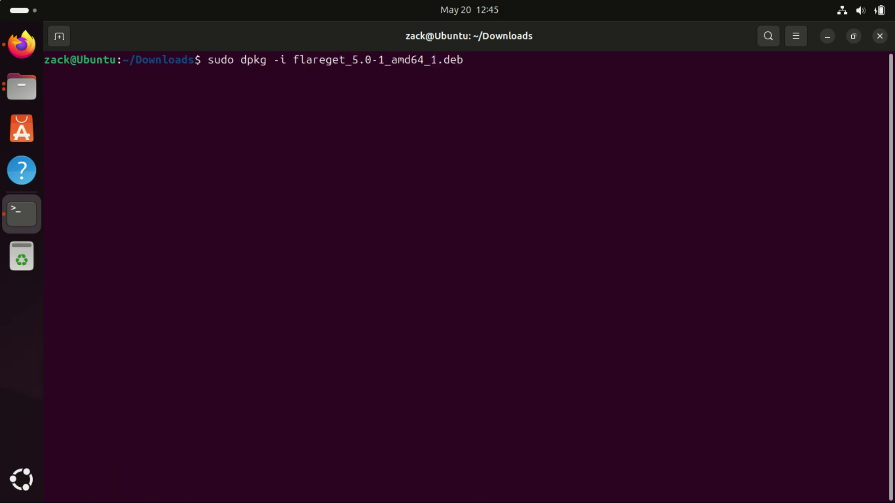
key("Return")
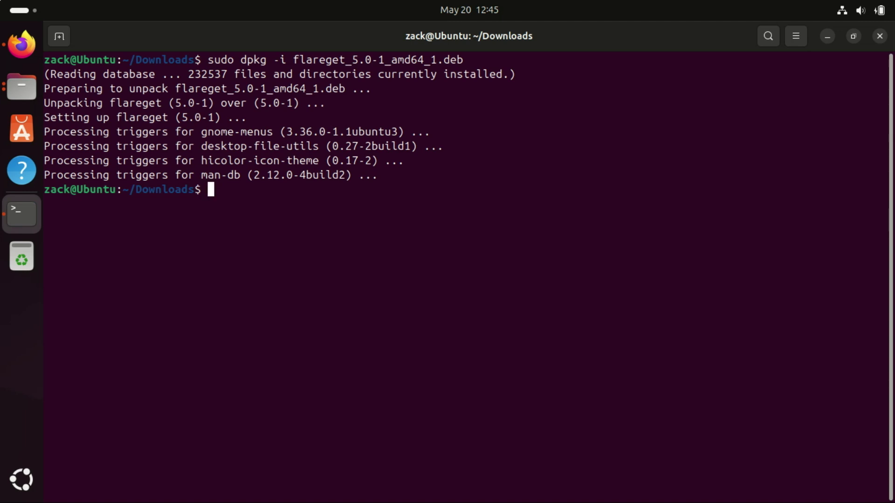
type("clear")
- Clear the terminal and launch flareGet from the application search
key("Return")
left_click(21, 480)
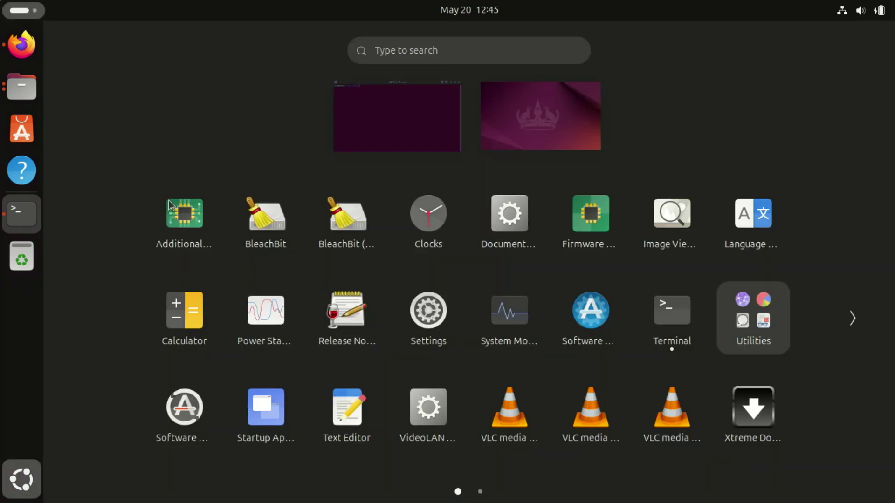
left_click(365, 54)
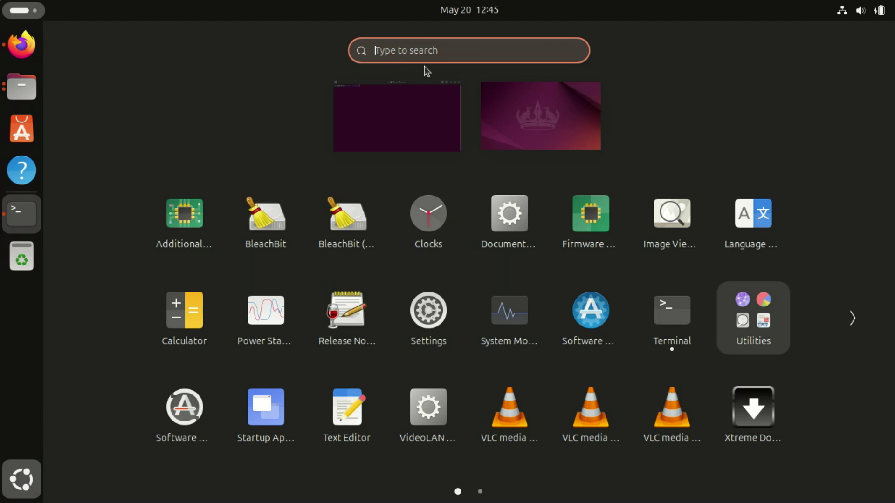
type("fla")
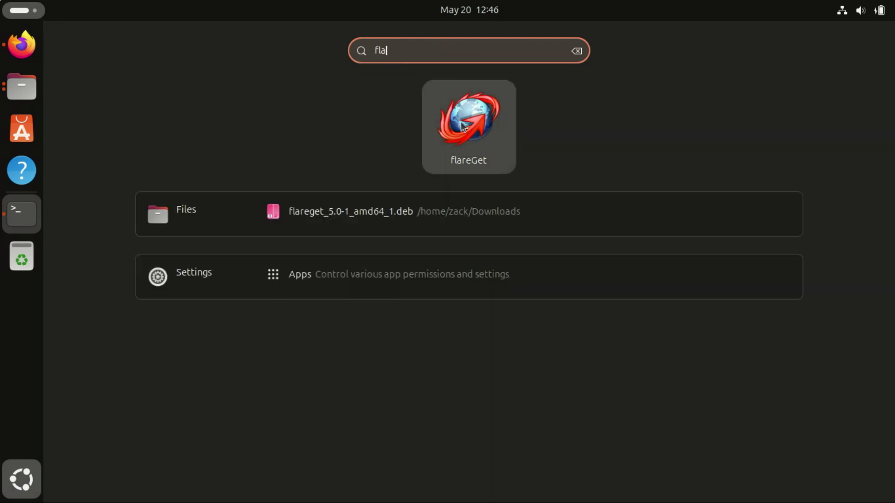
key("Escape")
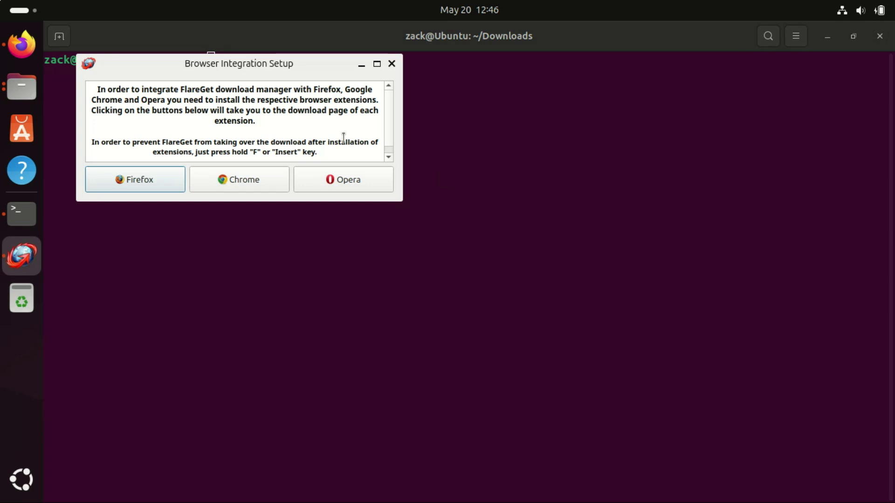
- Centre the Browser Integration Setup window and go to the Firefox FlareGet Integration add-on page
left_click_drag(268, 67, 411, 128)
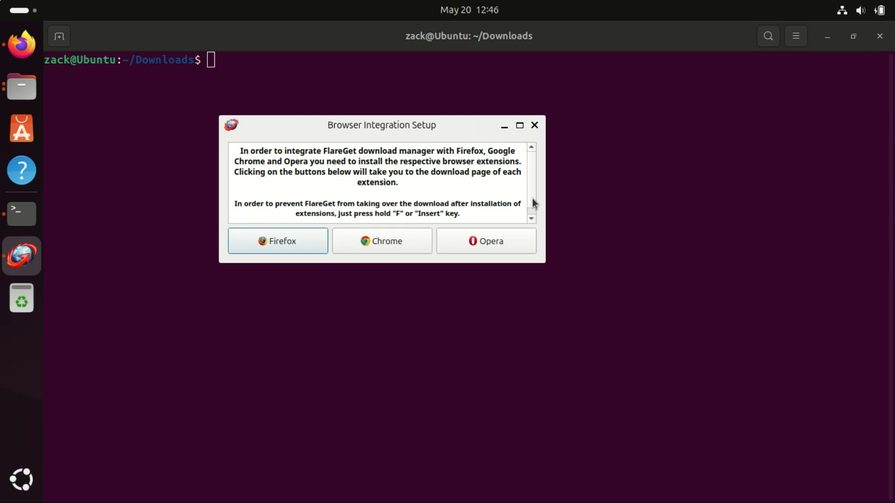
scroll(536, 196, "down", 1)
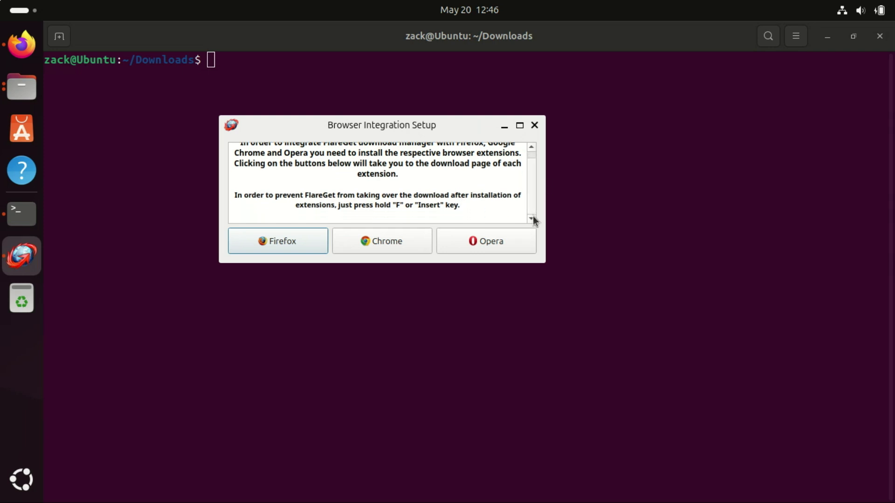
left_click(296, 237)
- Add FlareGet Integration to Firefox, allow its backend, and close the integration setup
left_click(296, 239)
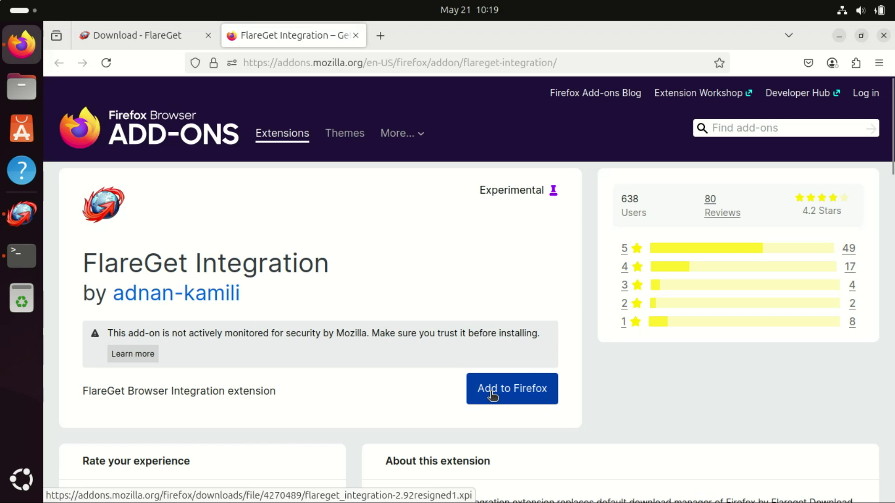
left_click(491, 393)
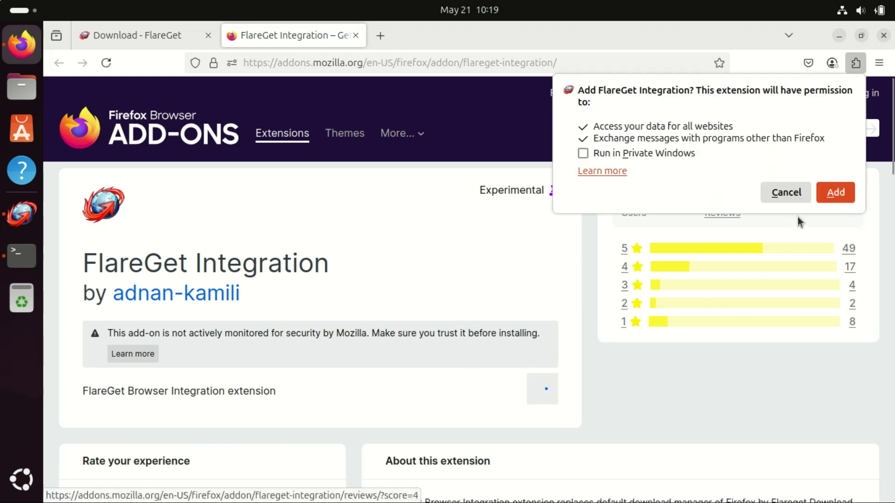
left_click(835, 192)
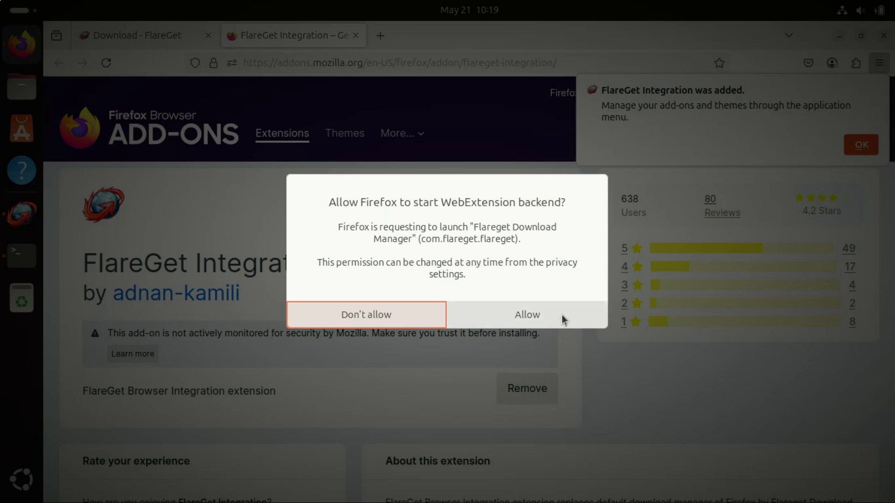
left_click(536, 312)
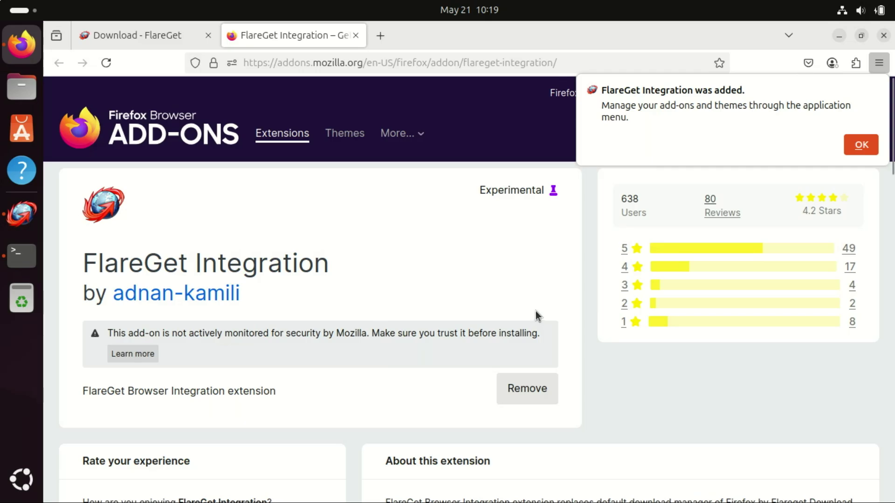
left_click(867, 149)
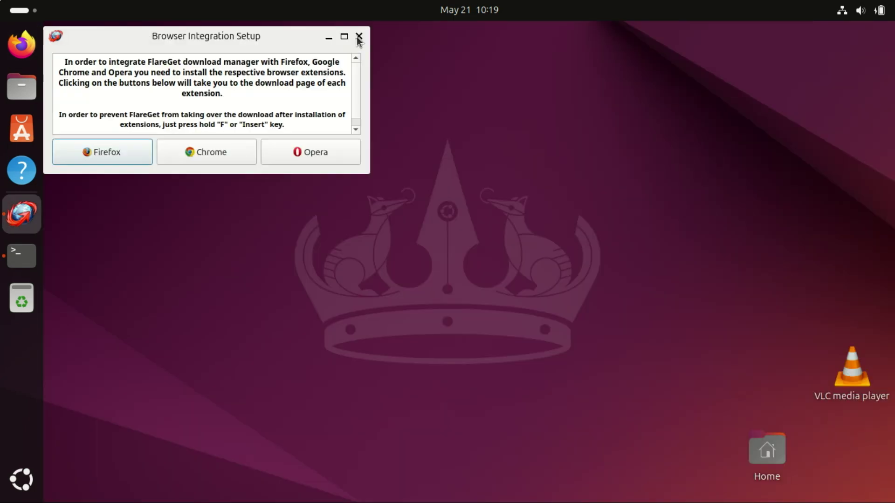
left_click(358, 37)
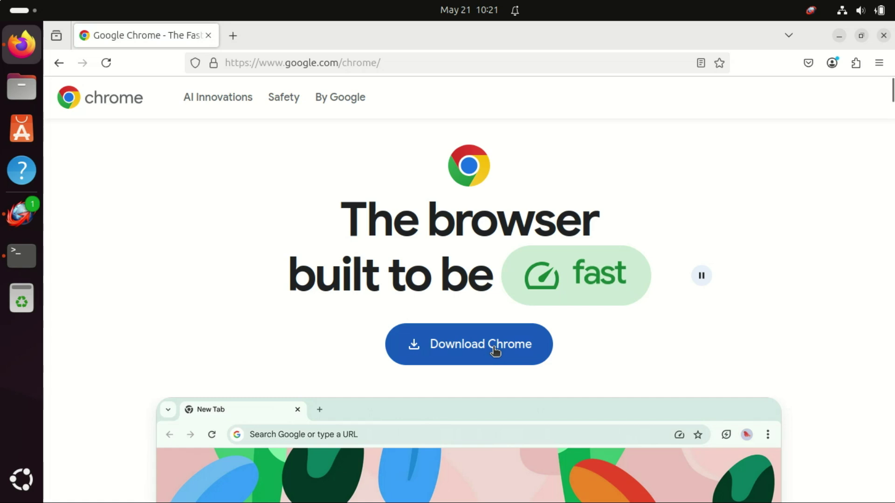
- Accept Google's terms for the 64-bit Chrome .deb and start its download in FlareGet
left_click(491, 348)
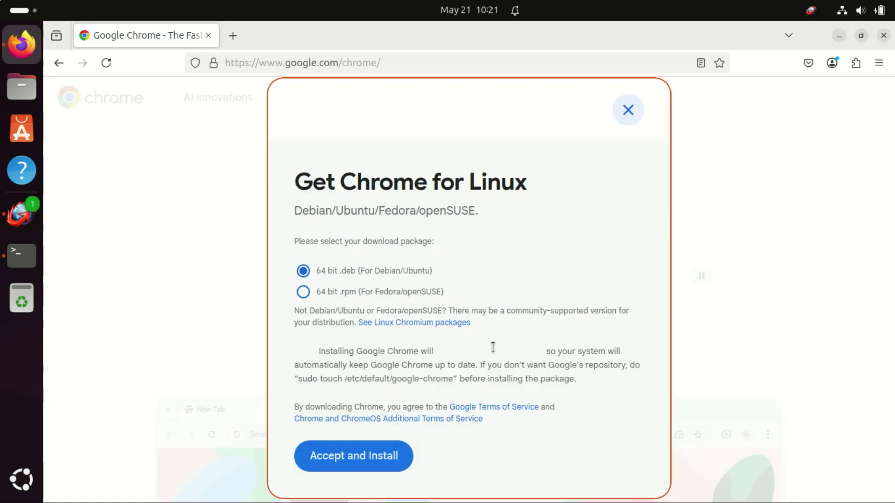
left_click(350, 458)
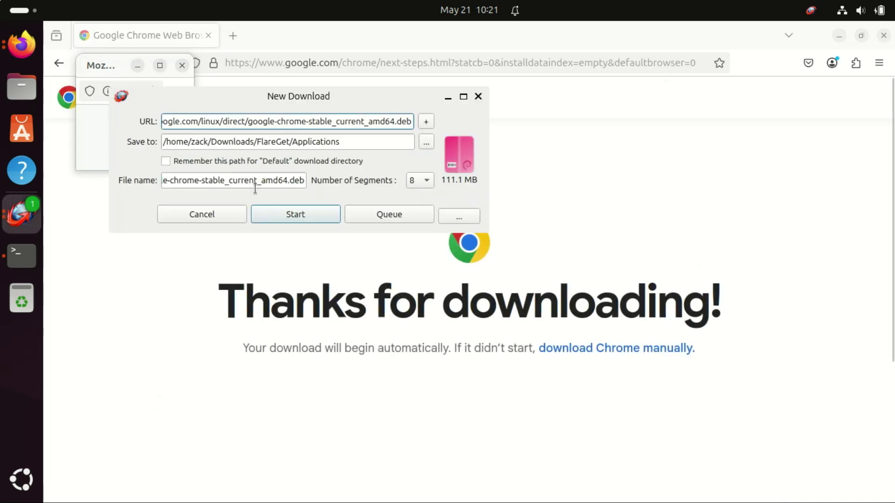
left_click(839, 36)
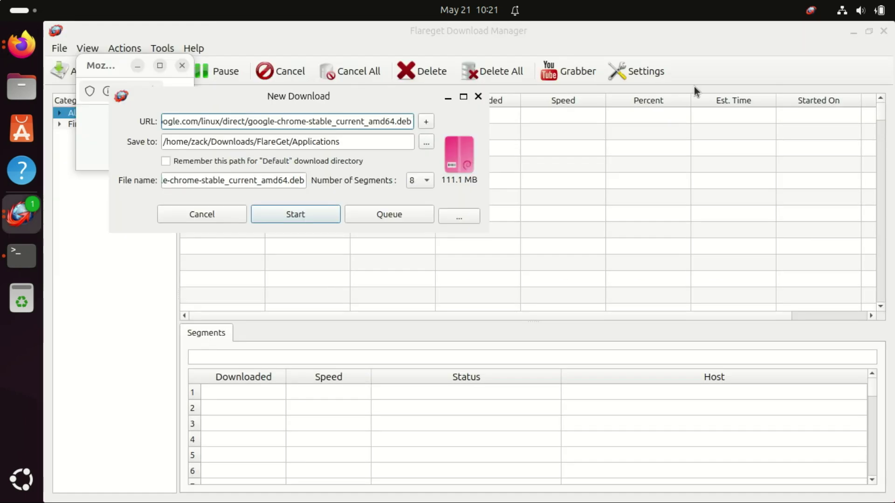
left_click(612, 244)
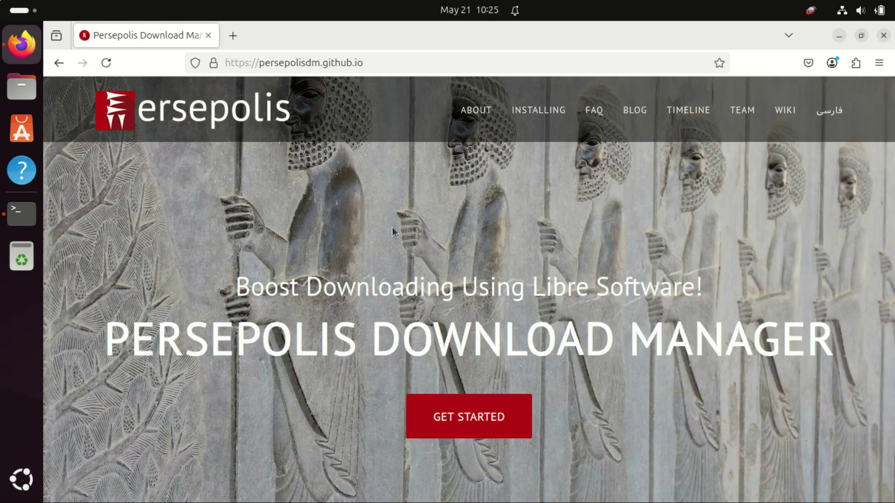
- Scroll to the Persepolis GNU/Linux install section and select the sudo add-apt-repository ppa:persepolis/ppa line
left_click(480, 426)
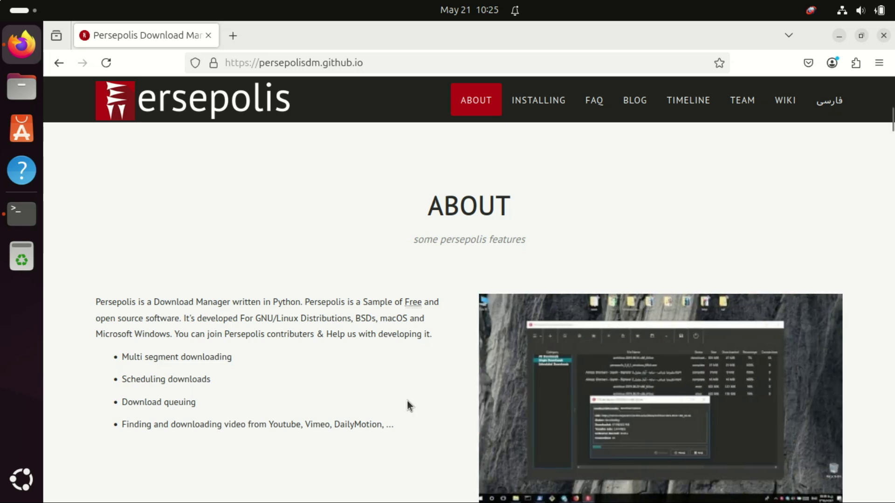
scroll(407, 401, "down", 2)
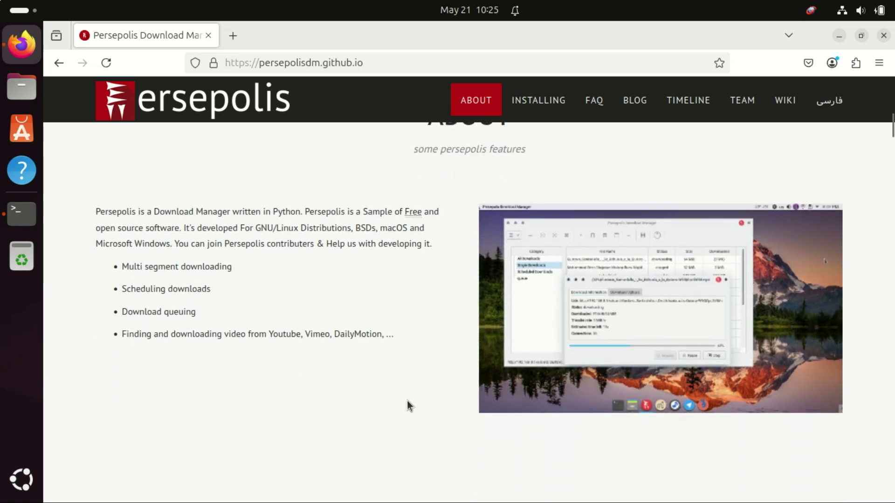
scroll(407, 401, "down", 1)
scroll(407, 401, "down", 2)
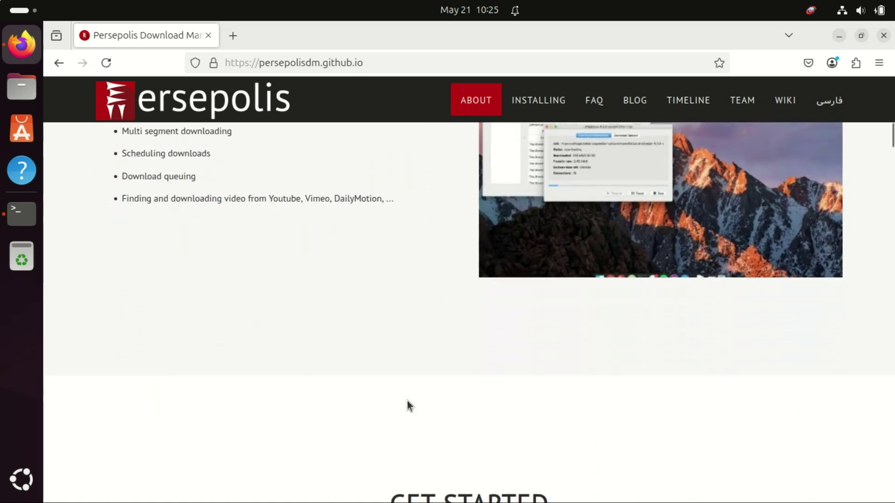
scroll(407, 401, "down", 6)
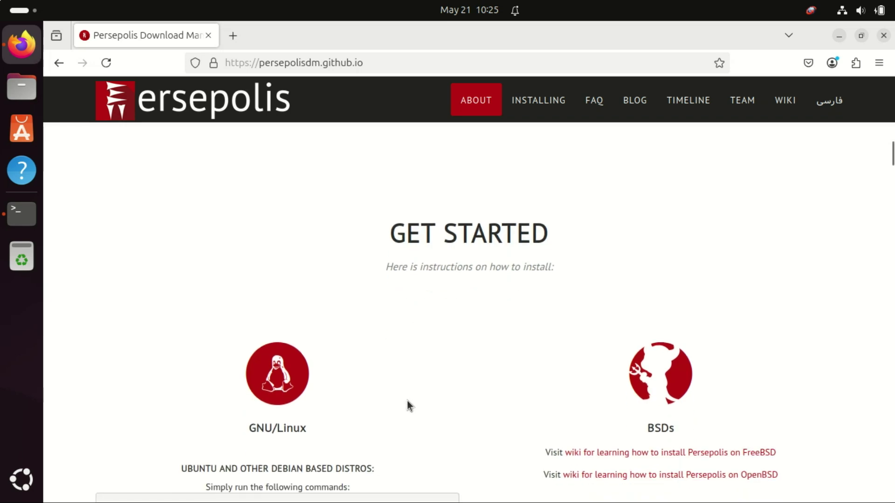
scroll(407, 401, "down", 4)
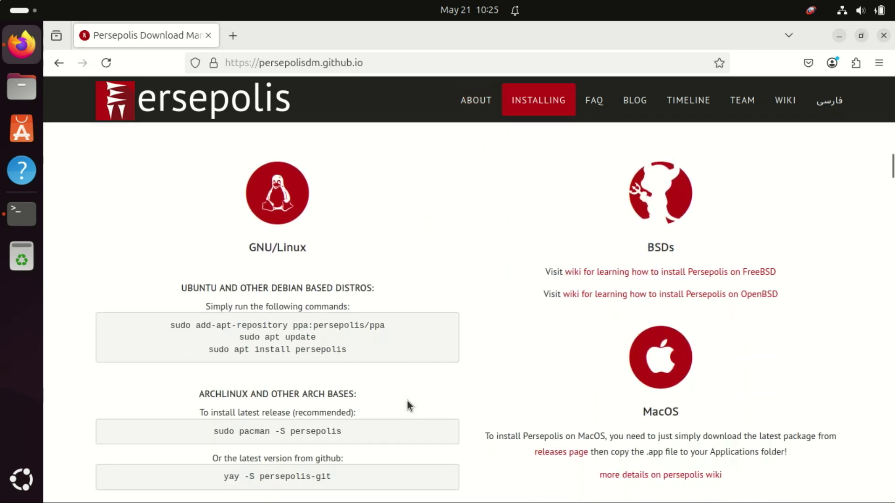
scroll(407, 401, "down", 1)
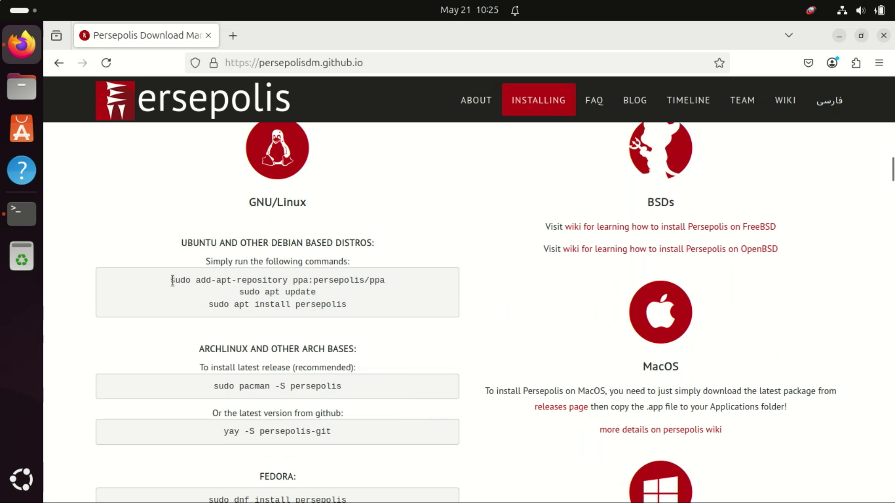
left_click_drag(170, 280, 377, 283)
- Copy the add-apt-repository command into Terminal and run it to add the persepolis PPA
right_click(377, 283)
left_click(405, 294)
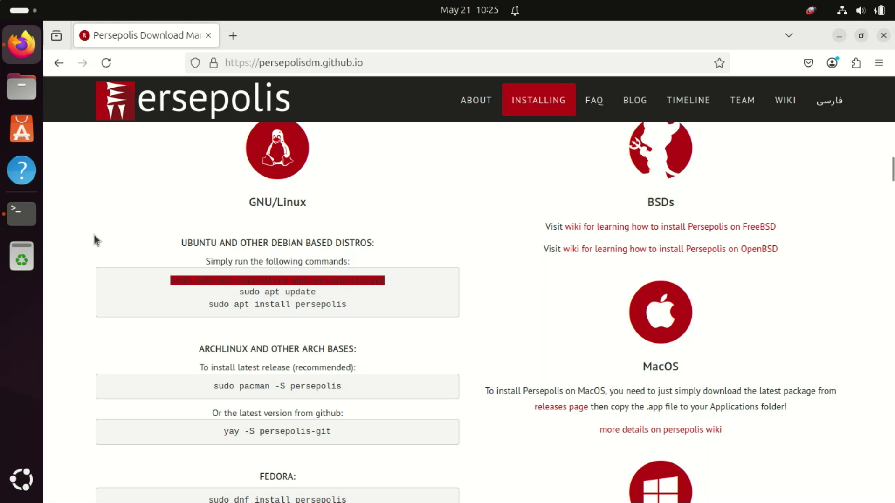
left_click(25, 217)
right_click(208, 134)
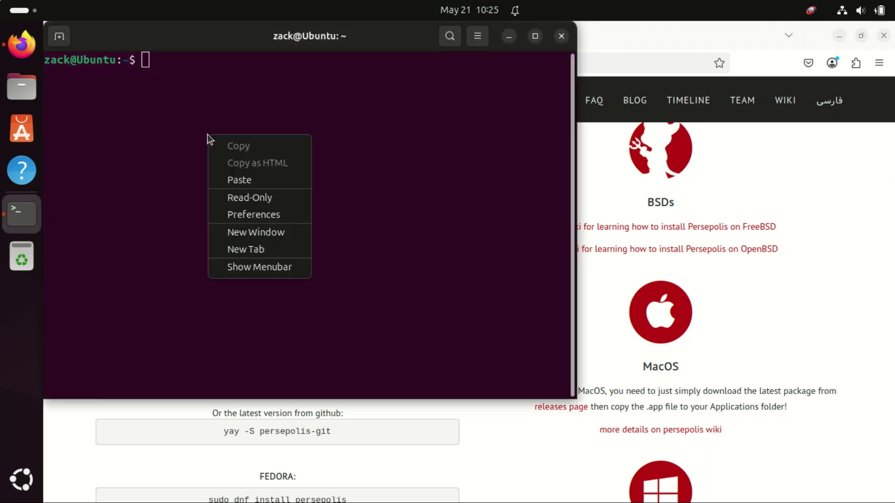
left_click(240, 182)
key("End")
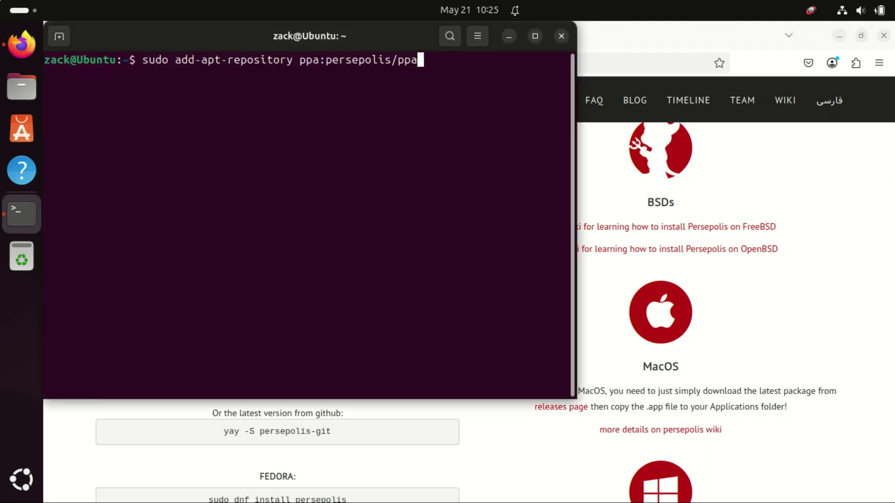
key("Return")
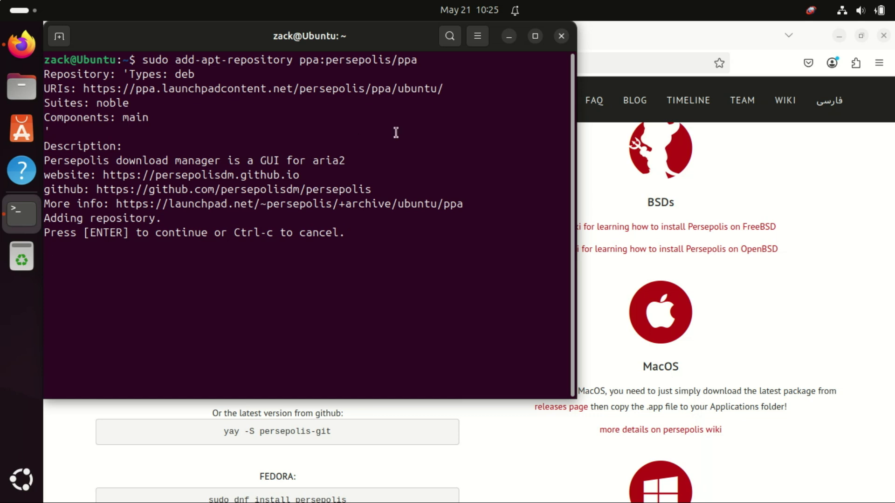
key("Return")
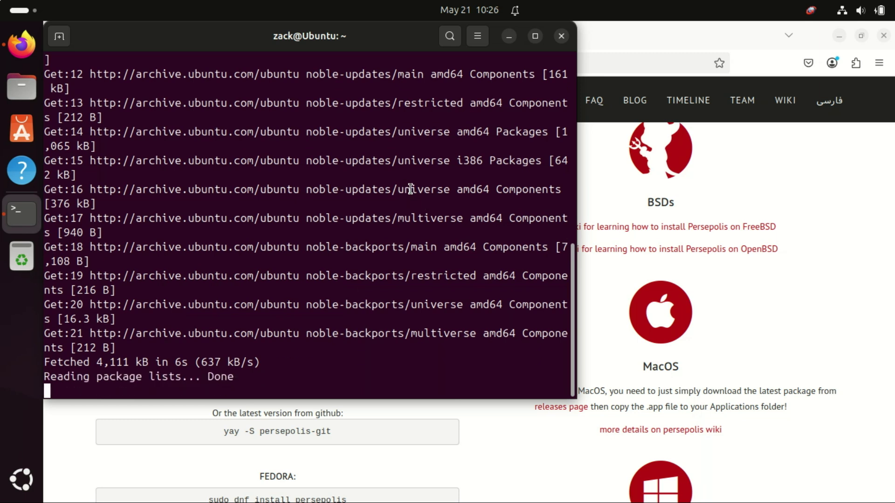
- Run sudo apt update, then clear the terminal
type("sudo apt ")
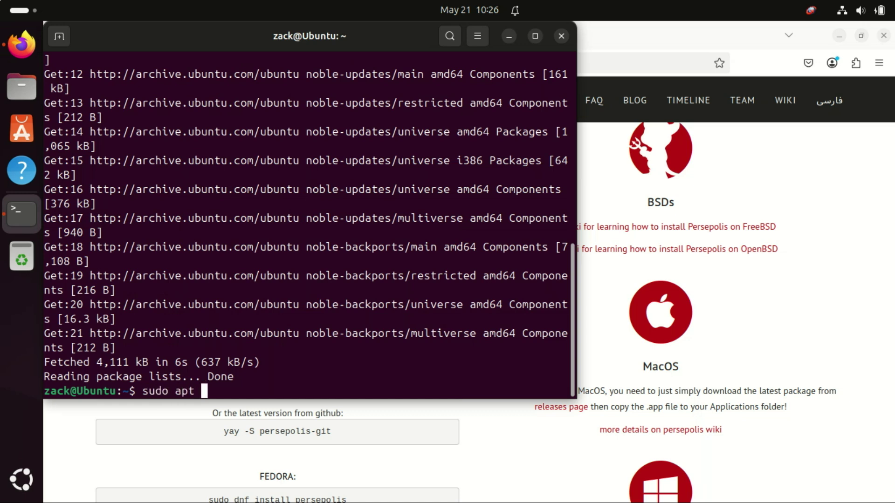
type("update")
key("Return")
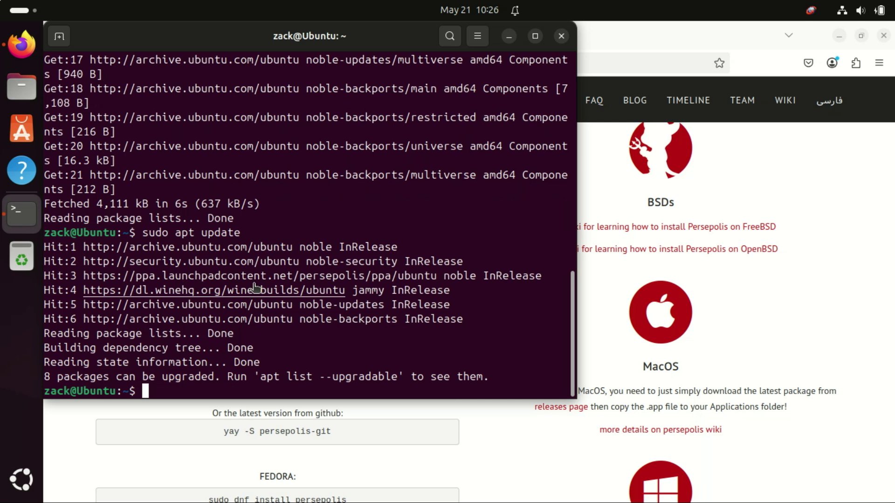
type("clear")
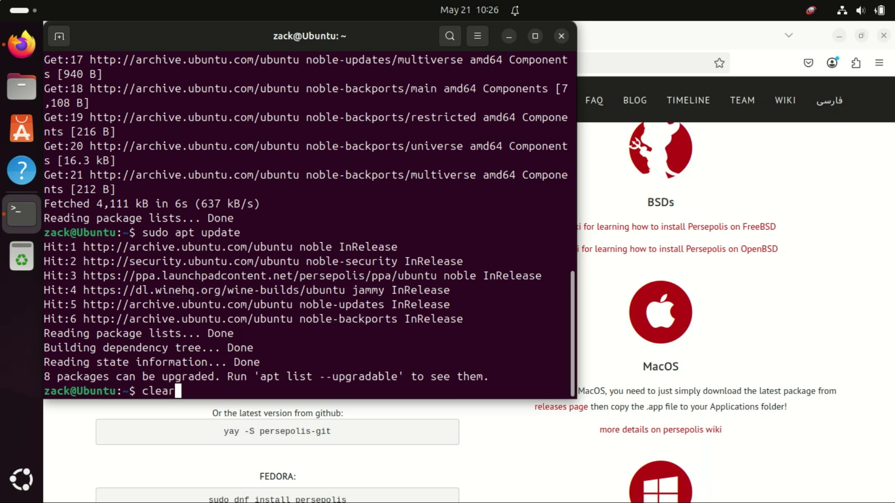
key("Return")
- Copy 'sudo apt install persepolis' from the Persepolis site and paste it into Terminal
left_click(592, 179)
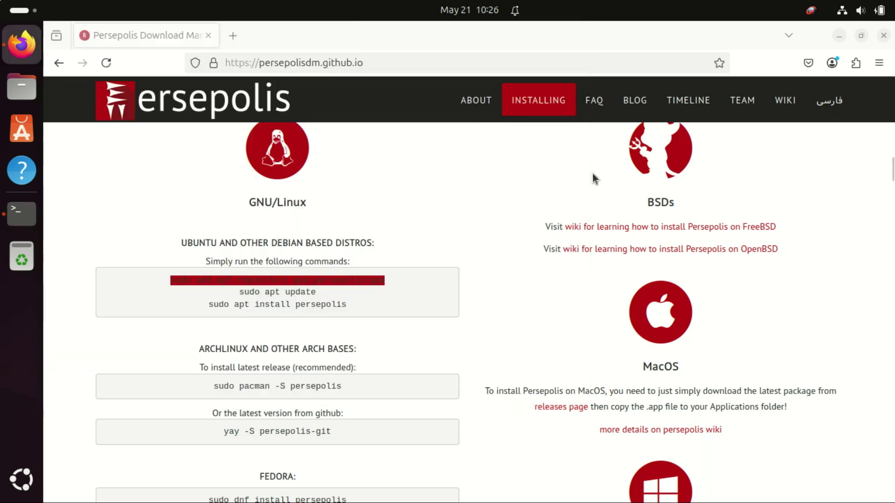
left_click_drag(207, 305, 350, 307)
right_click(344, 305)
left_click(365, 315)
left_click(18, 219)
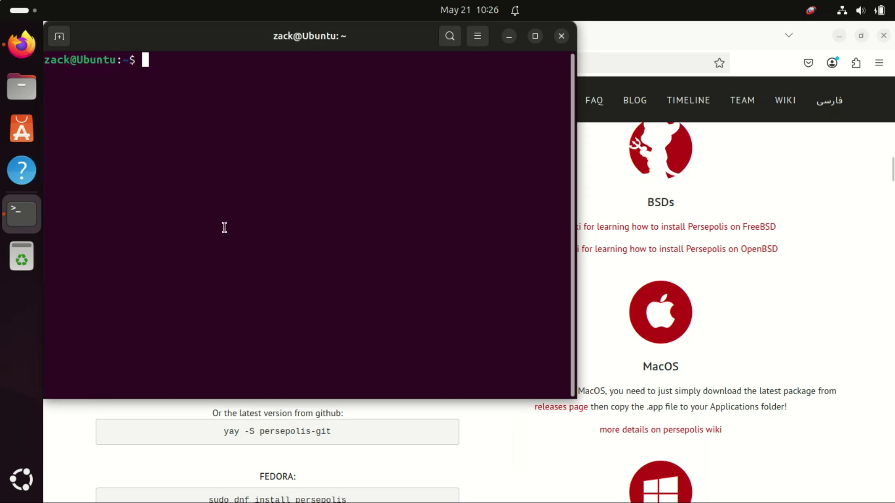
right_click(224, 140)
left_click(249, 184)
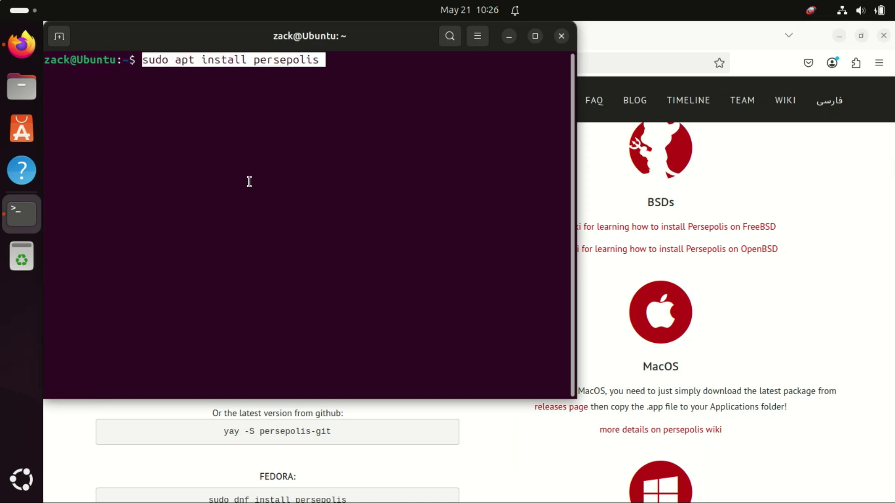
- Run the install, accept the 71 new packages with y, and clear the terminal
key("Return")
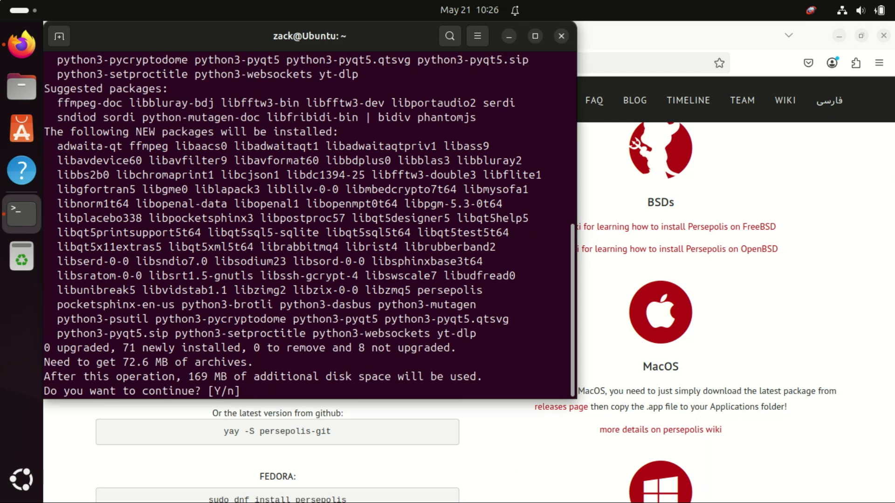
type("y")
key("Return")
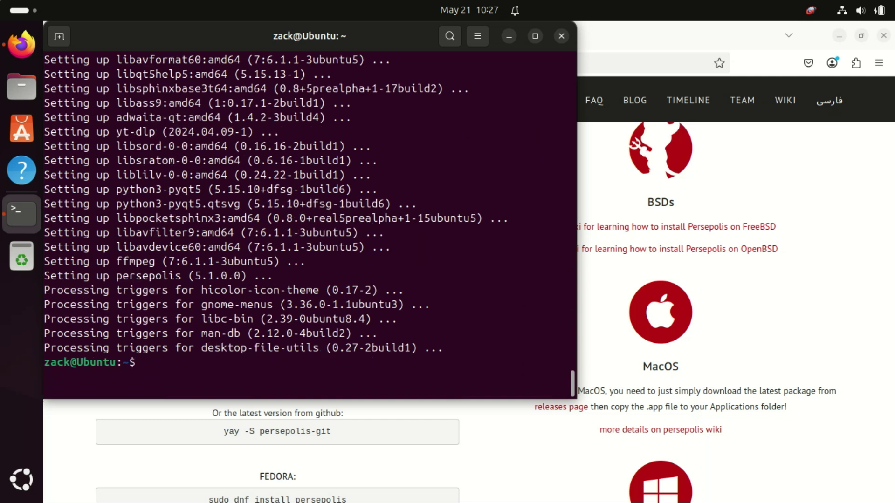
type("clear")
key("Return")
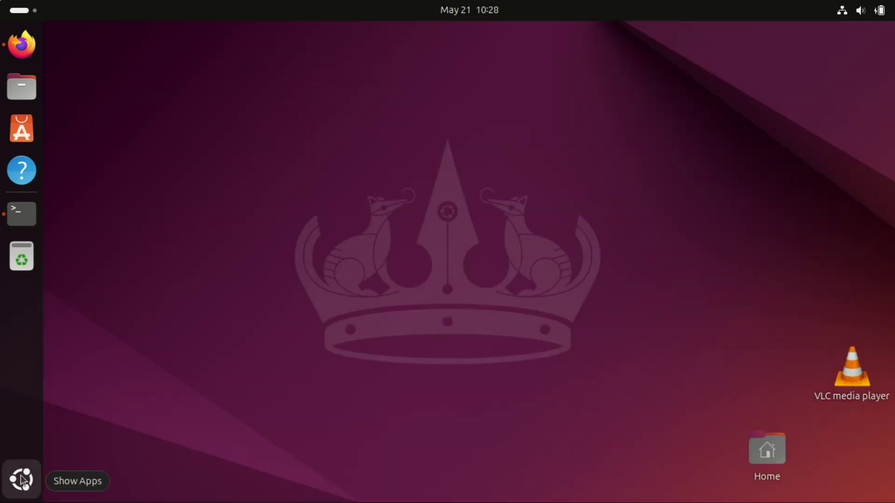
- Launch Persepolis Download Manager by searching 'per' in the applications overview
left_click(21, 480)
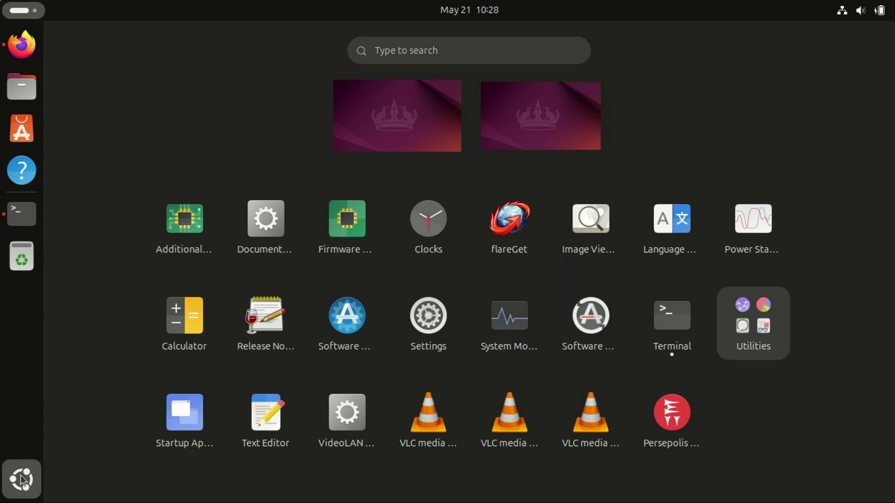
left_click(443, 47)
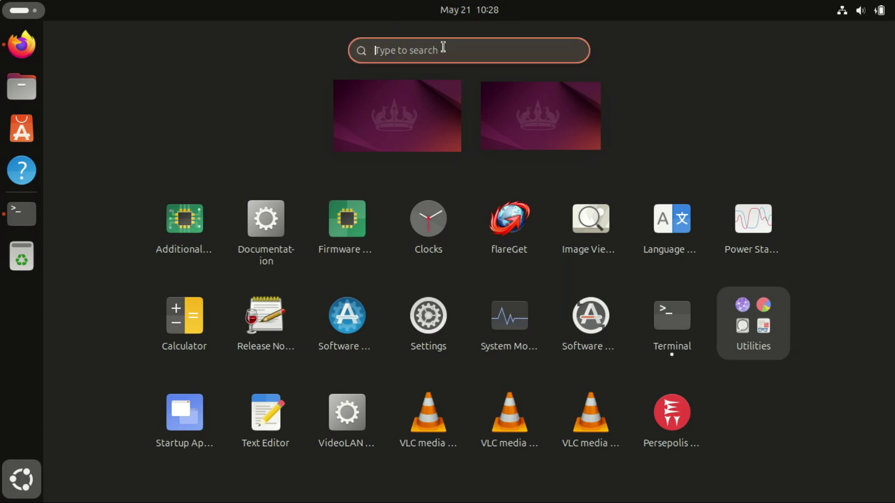
type("per")
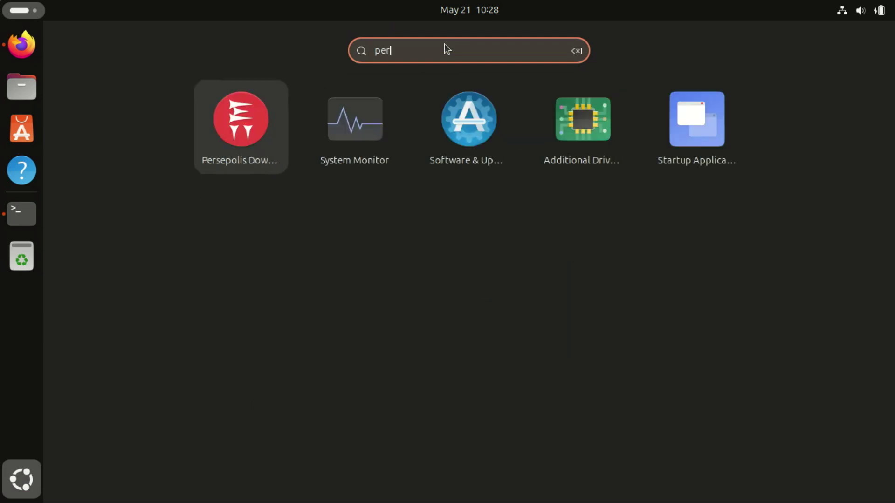
left_click(259, 119)
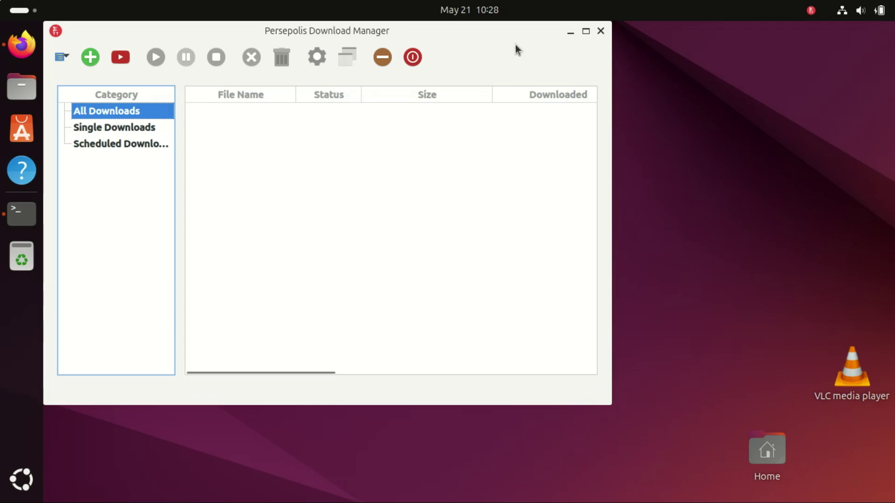
- Maximize Persepolis, browse Single and Scheduled Downloads, return to All Downloads, then switch to Firefox
left_click(587, 33)
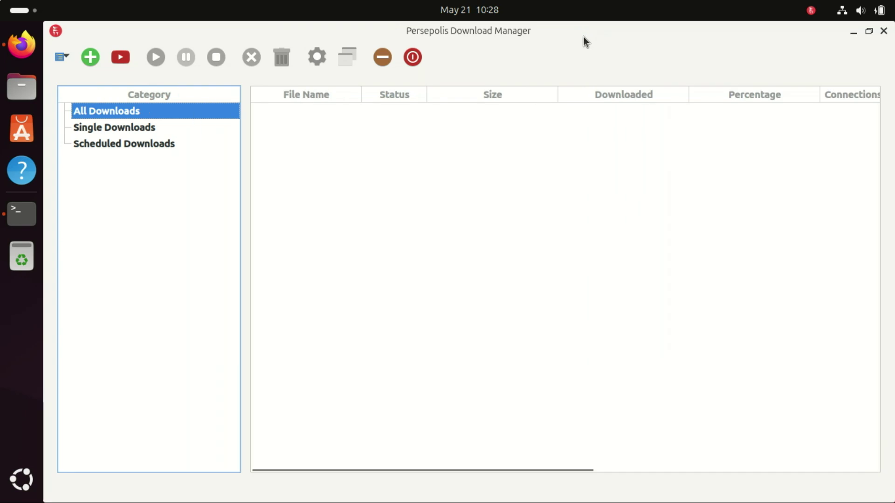
left_click(144, 126)
left_click(141, 141)
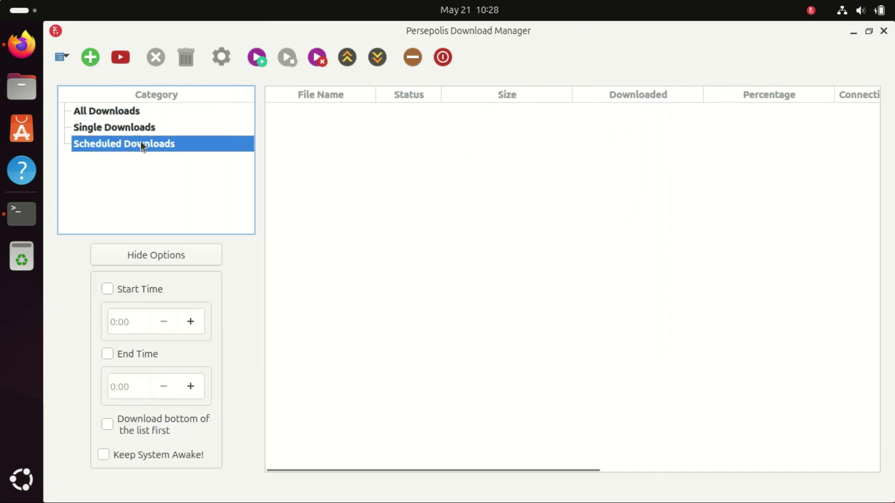
left_click(137, 126)
left_click(111, 109)
left_click(83, 57)
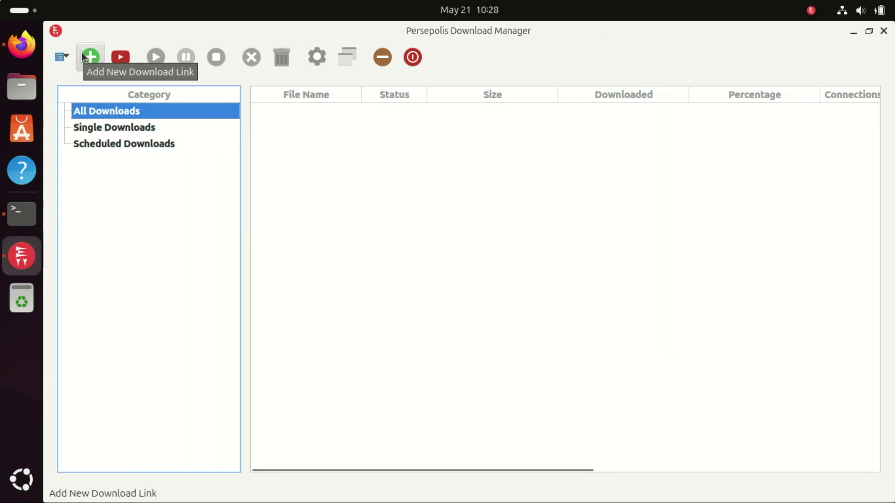
left_click(25, 43)
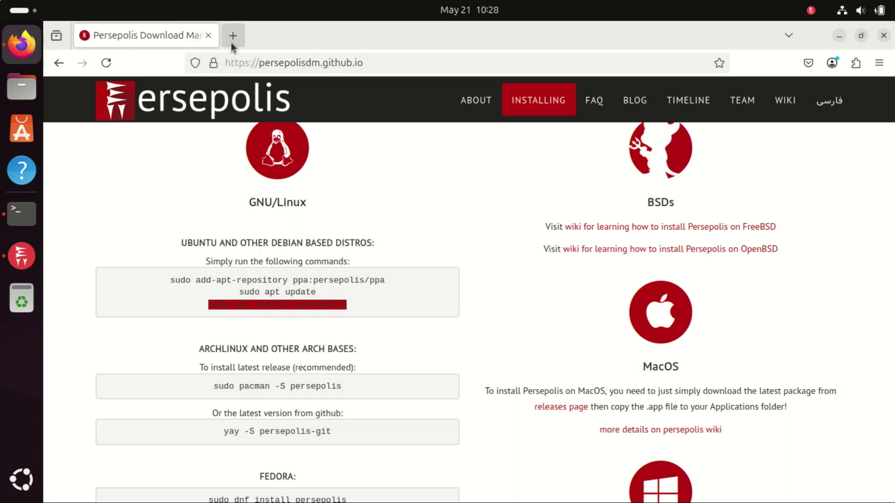
- Scroll to the Persepolis FAQ and open 'How to integrate Persepolis in Firefox?' on the wiki
middle_click(230, 43)
scroll(891, 194, "down", 5)
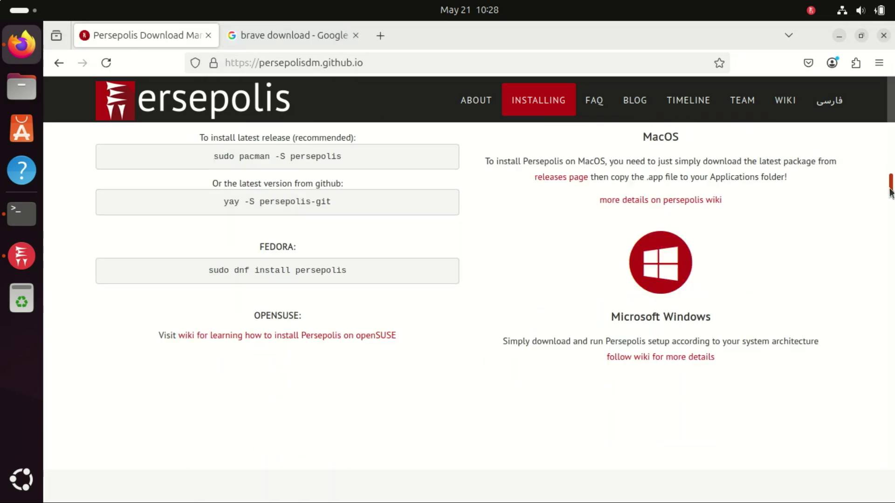
scroll(891, 194, "down", 2)
scroll(891, 194, "down", 1)
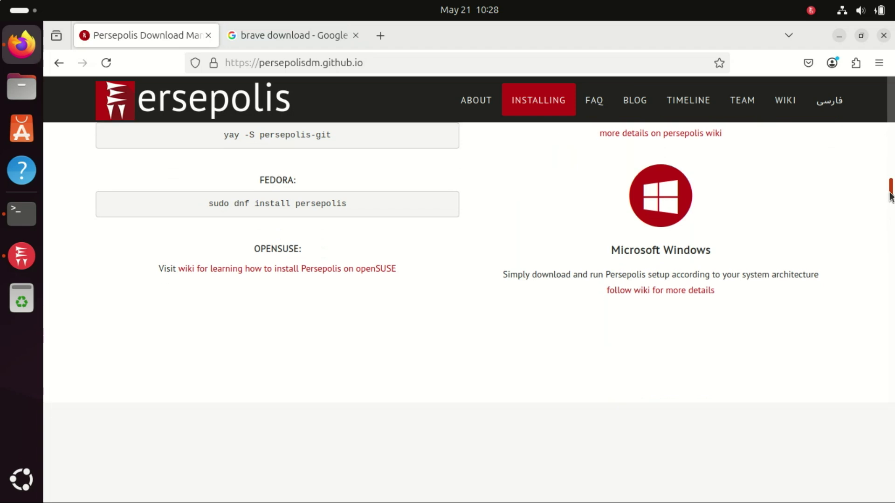
left_click_drag(890, 195, 890, 223)
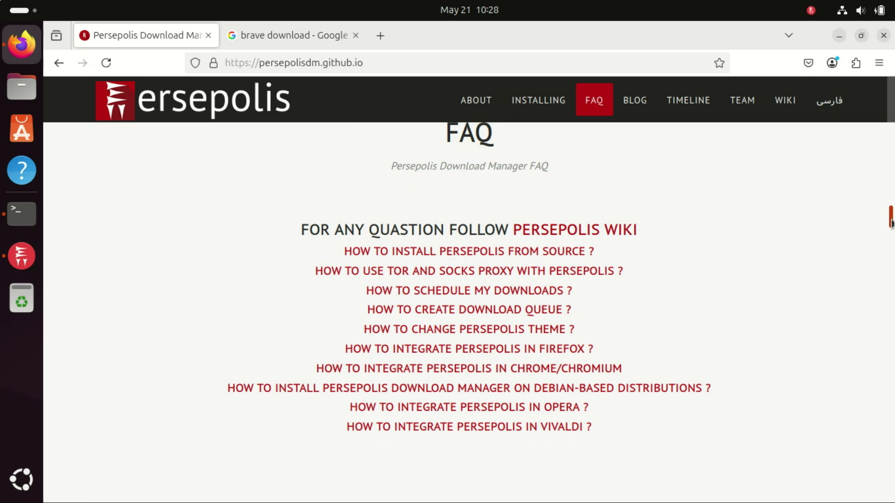
left_click_drag(890, 223, 891, 232)
left_click(471, 227)
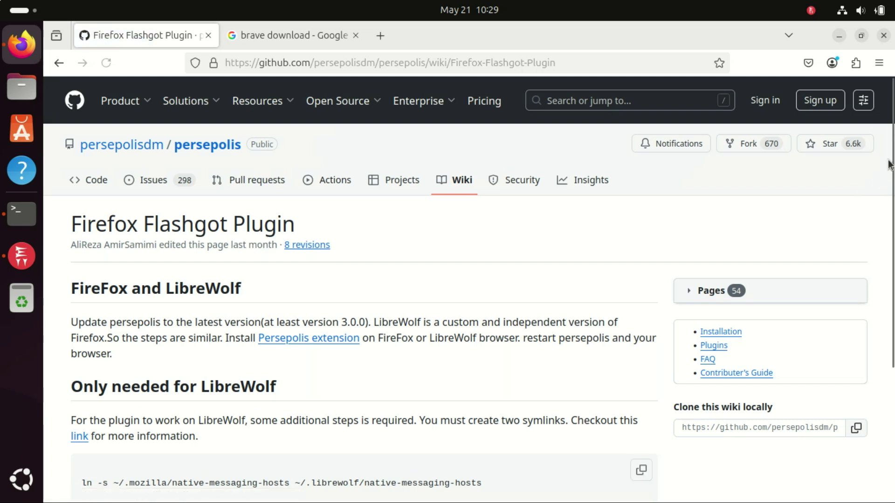
scroll(468, 284, "down", 3)
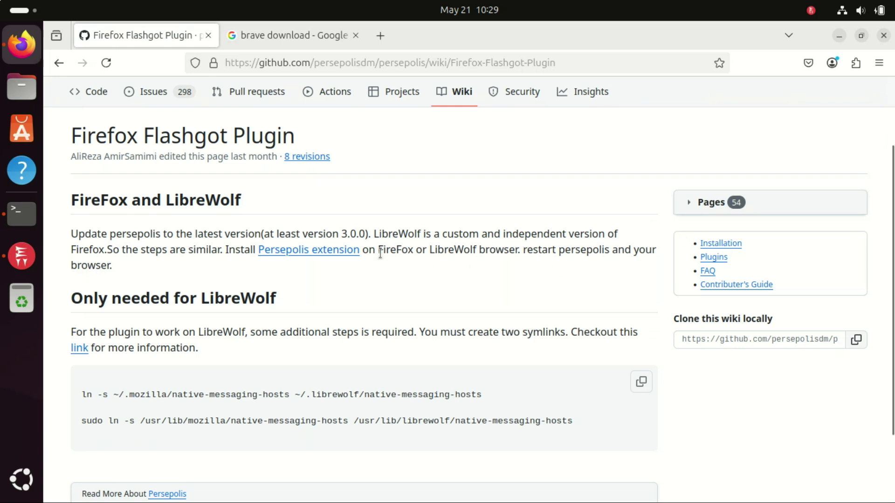
- Add the Persepolis Download Manager Integration add-on to Firefox and allow its backend to start
left_click(334, 252)
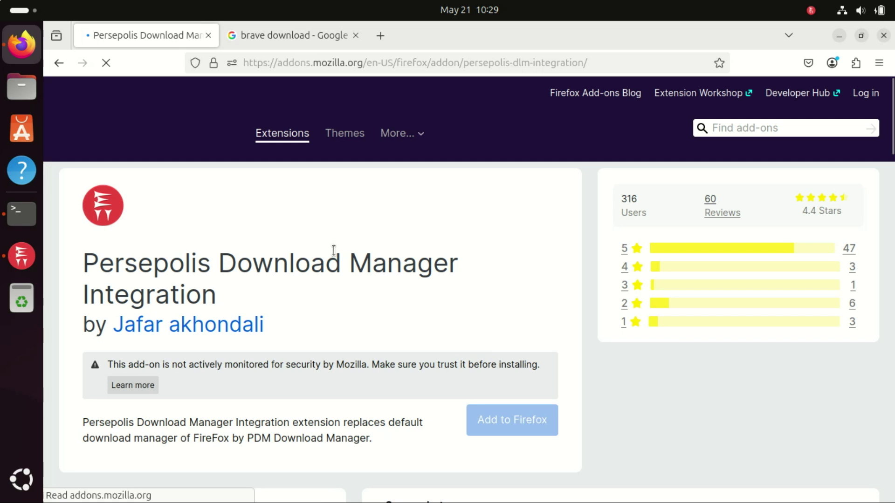
scroll(466, 279, "down", 5)
left_click(532, 196)
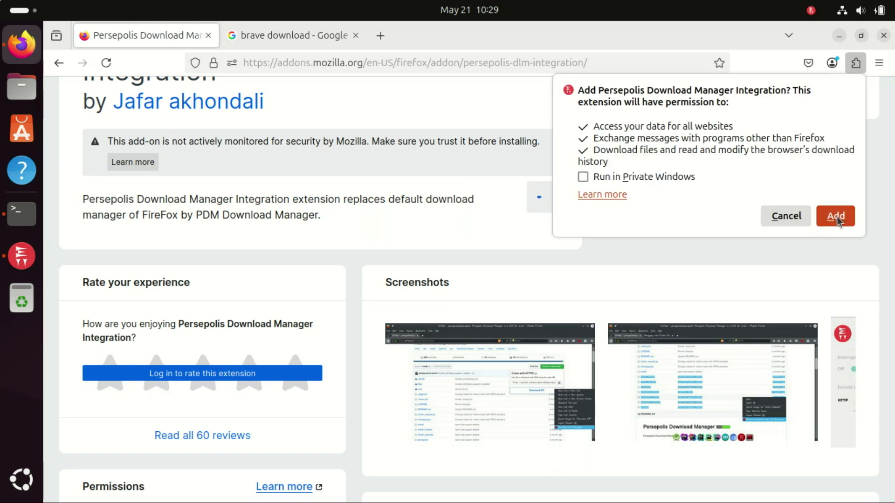
left_click(836, 216)
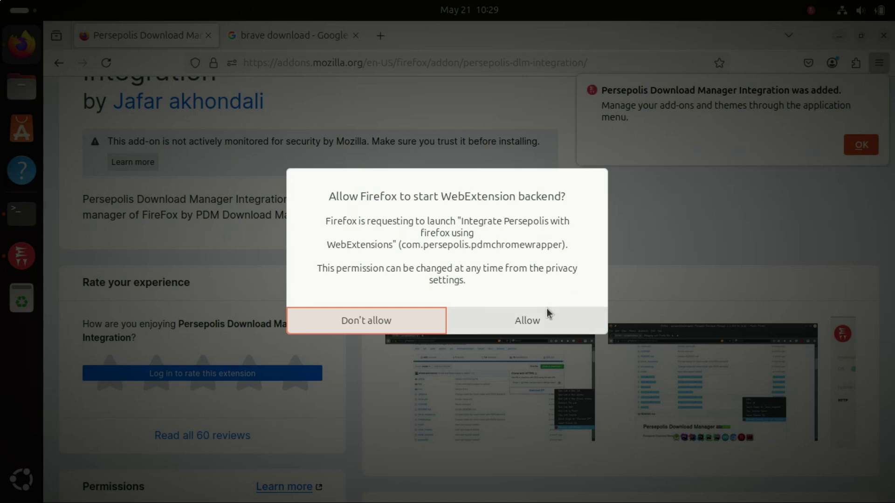
left_click(543, 309)
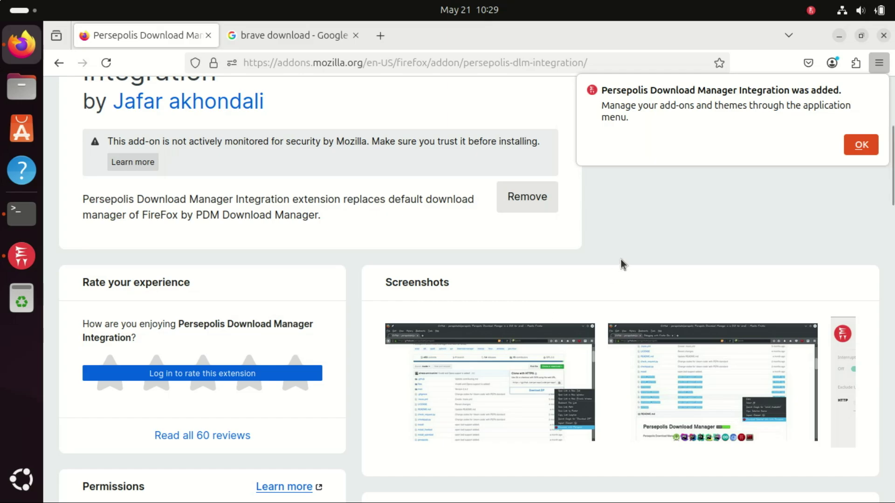
left_click(860, 145)
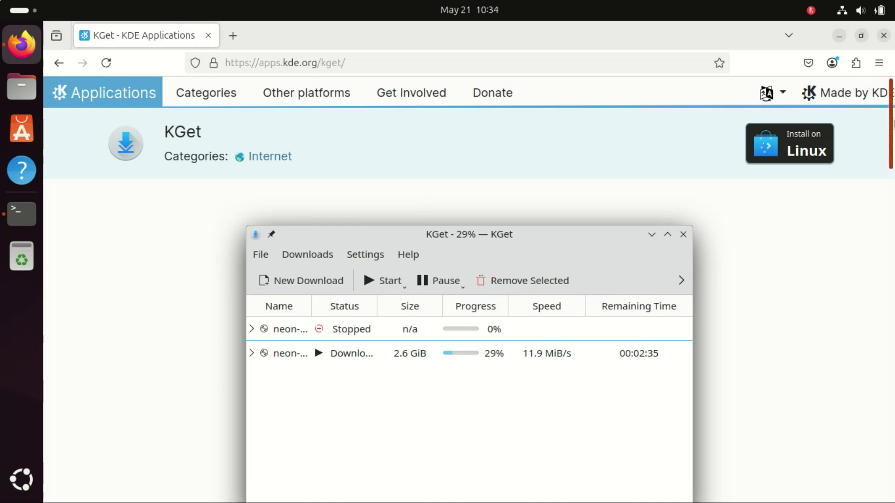
- Scroll through the KGet page on apps.kde.org to review its features, install options and releases
scroll(469, 289, "down", 5)
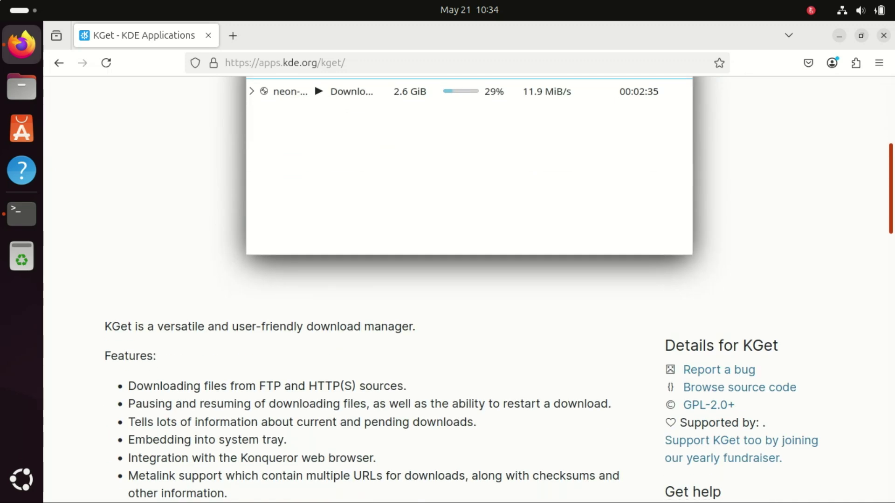
scroll(469, 289, "down", 3)
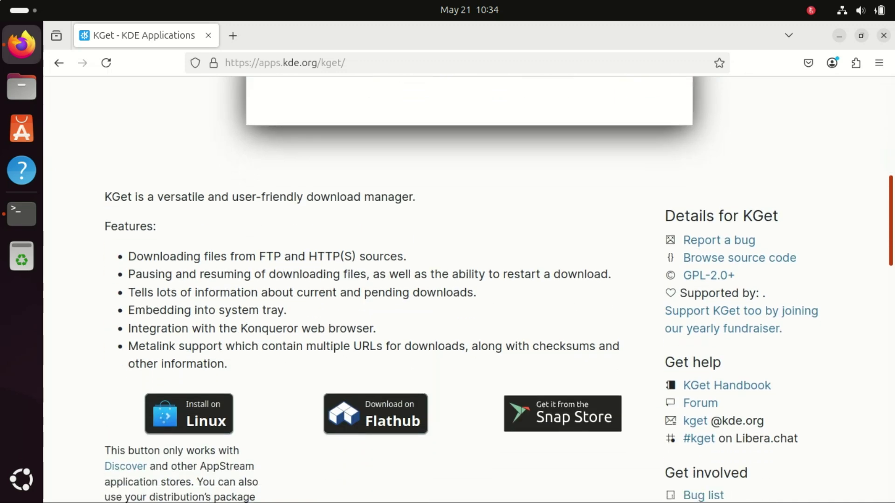
scroll(893, 260, "down", 3)
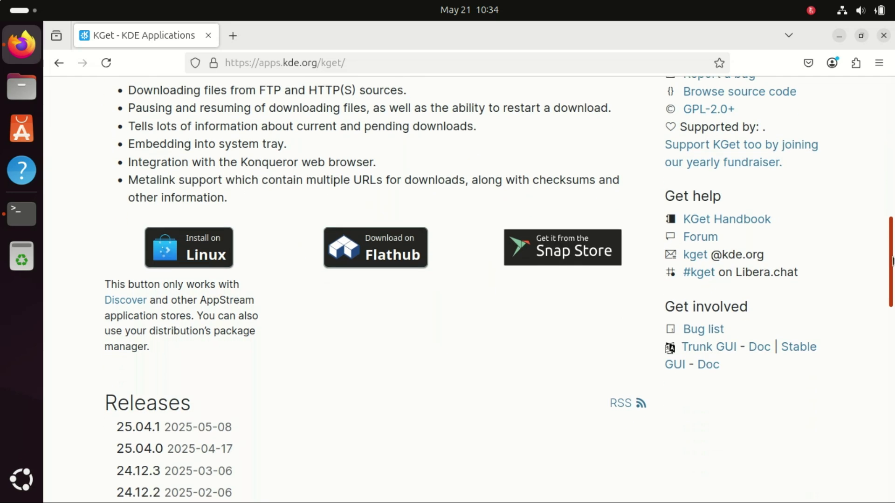
left_click_drag(893, 260, 892, 254)
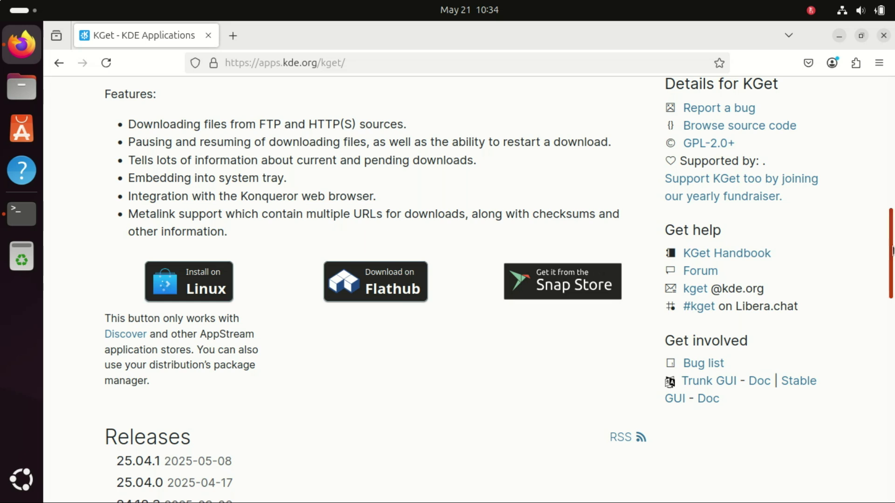
left_click_drag(893, 252, 889, 273)
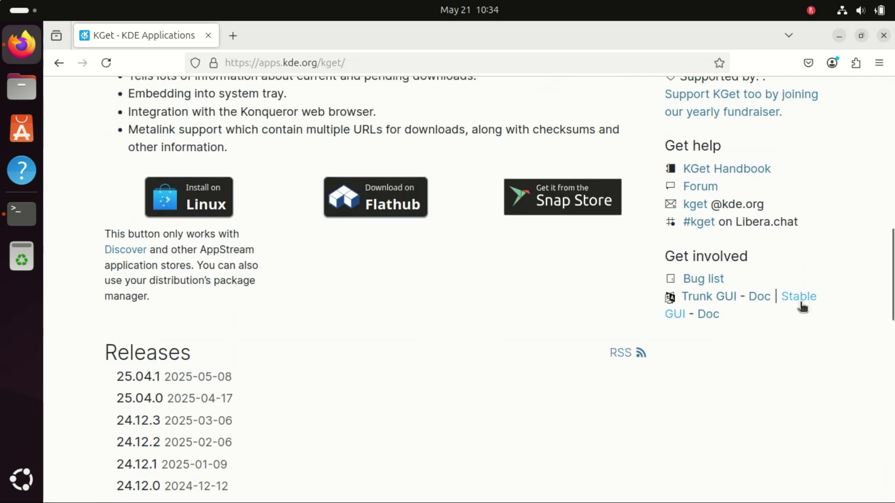
- Install the kget package with sudo apt-get, answering y, then clear the terminal
key("alt+Tab")
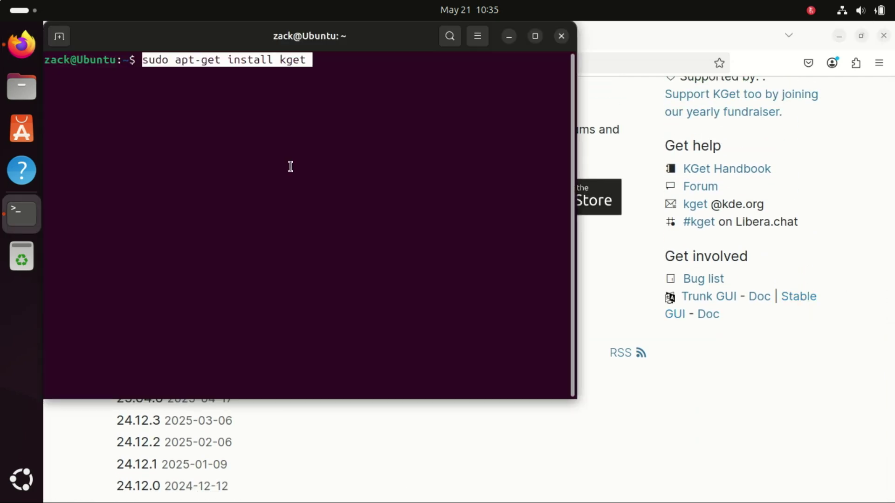
key("End")
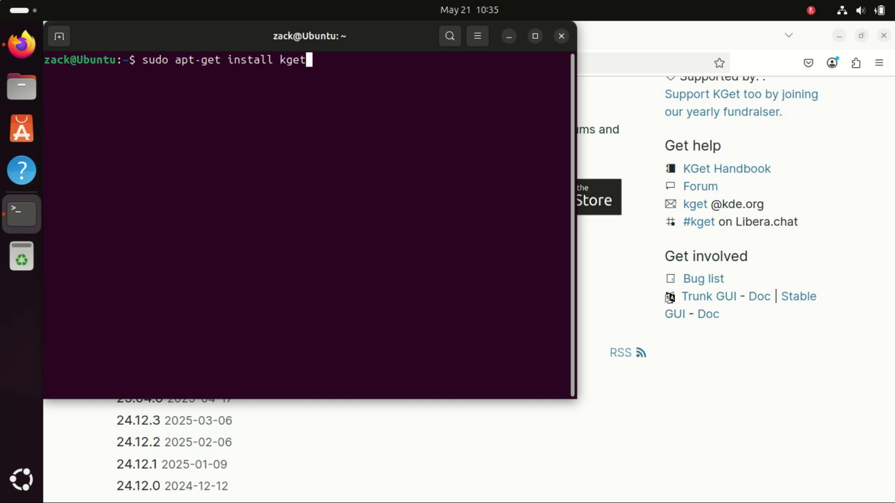
key("Return")
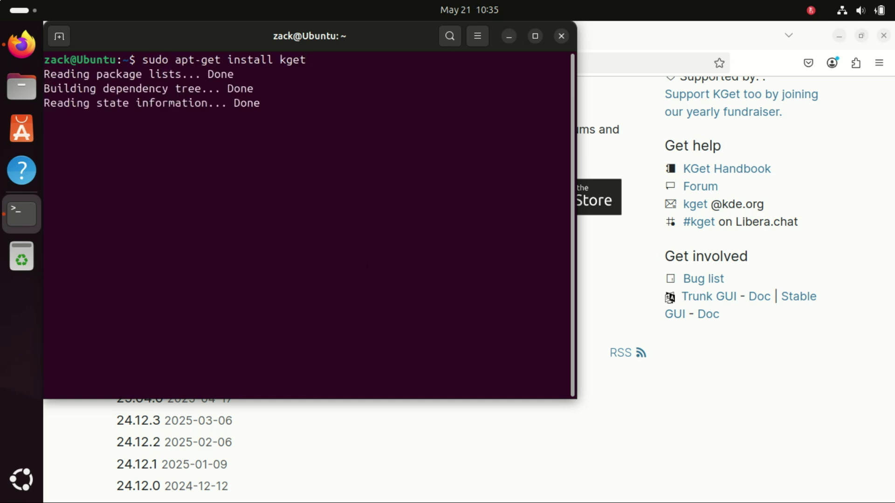
type("y")
key("Return")
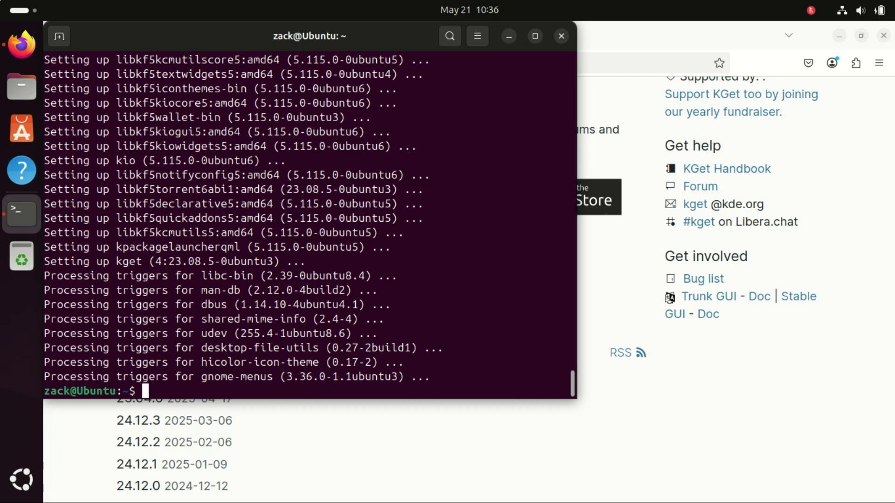
type("clear")
key("Return")
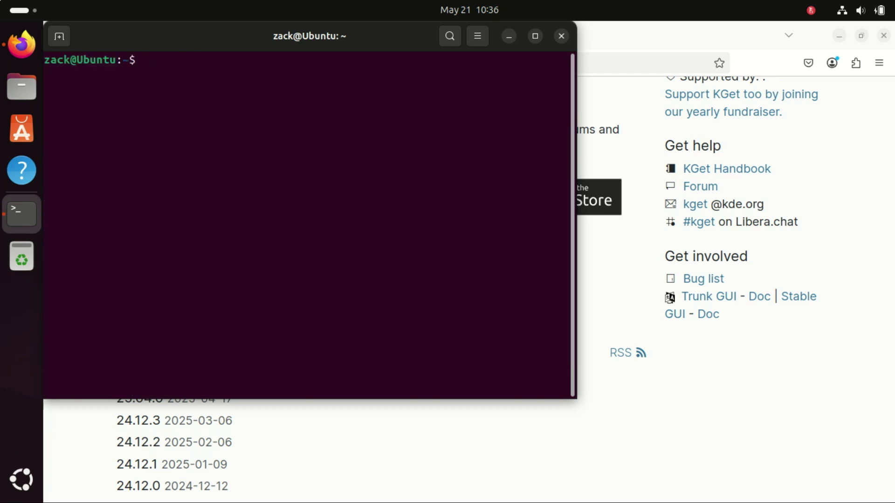
- Find KGet by searching 'kg' among installed applications and launch it
left_click(21, 479)
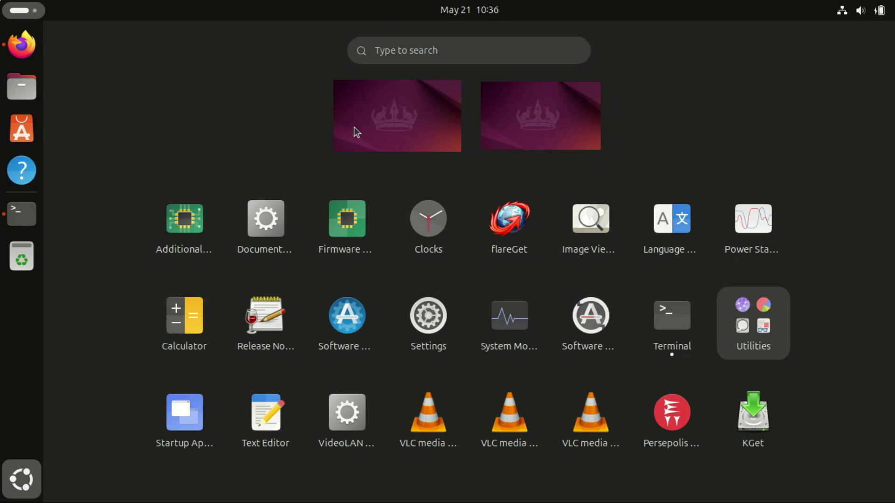
left_click(391, 50)
type("k")
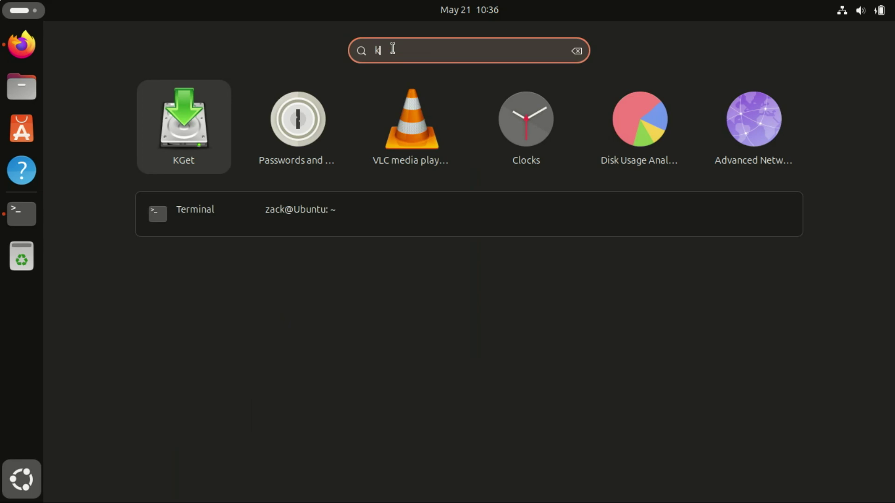
type("g")
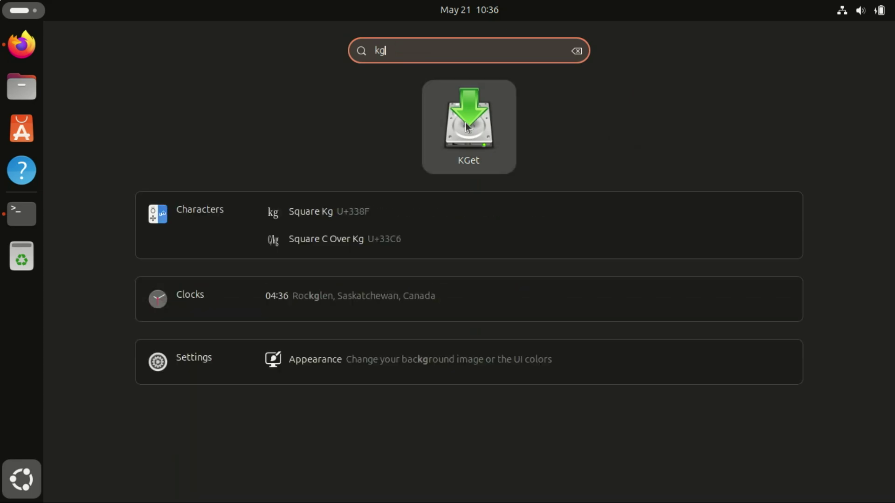
left_click(469, 127)
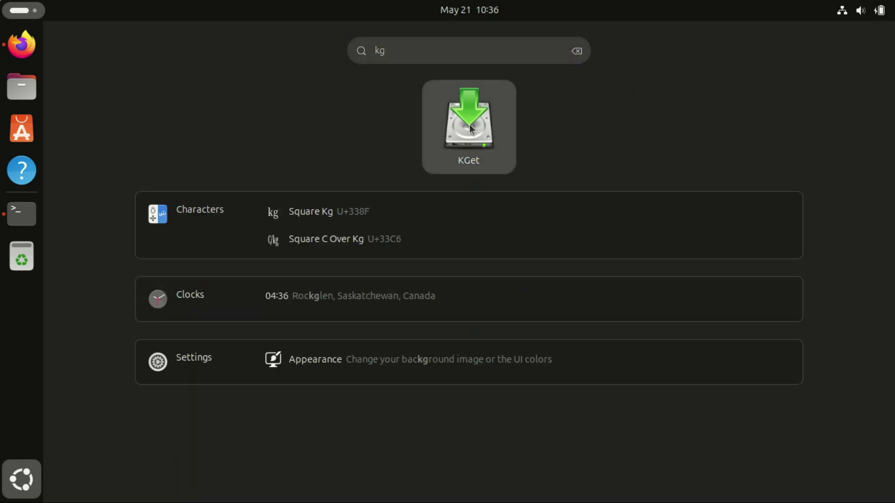
left_click(470, 121)
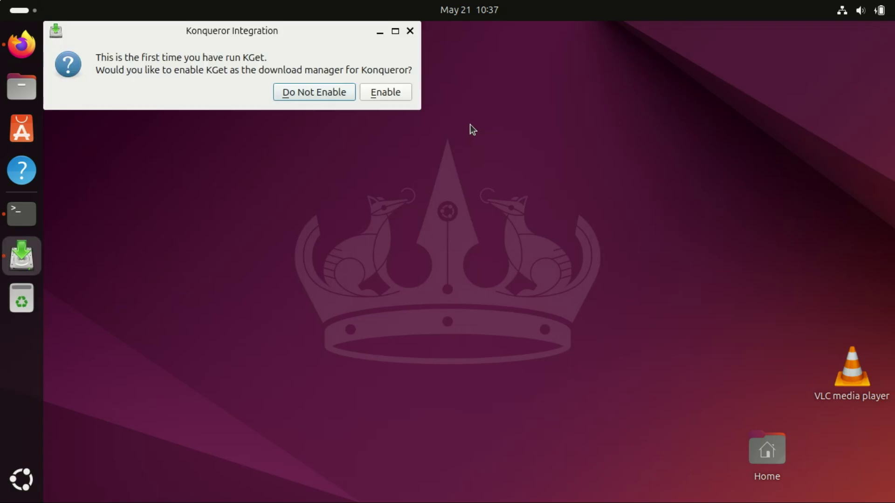
- Enable KGet as Konqueror's download manager and maximize its window
left_click(385, 98)
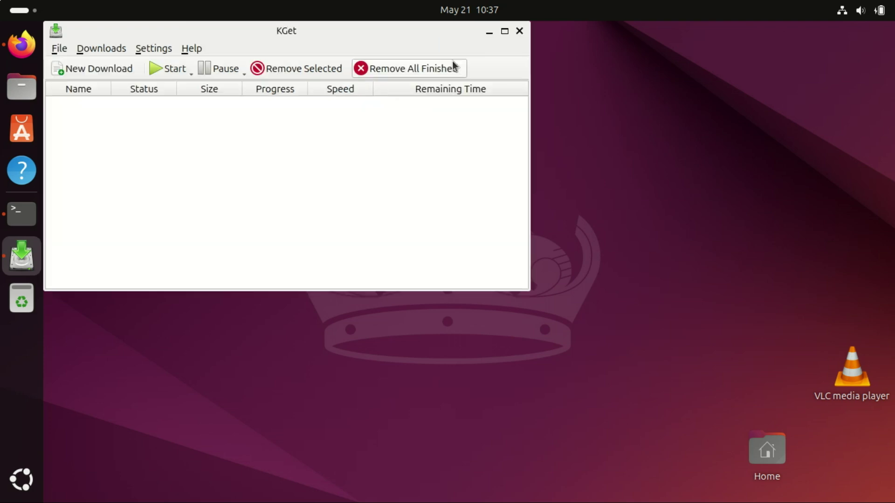
left_click(505, 32)
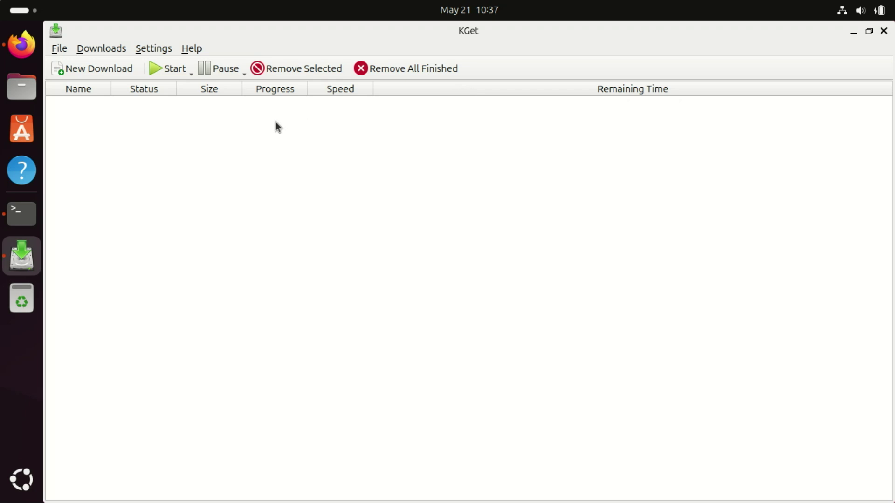
key("F1")
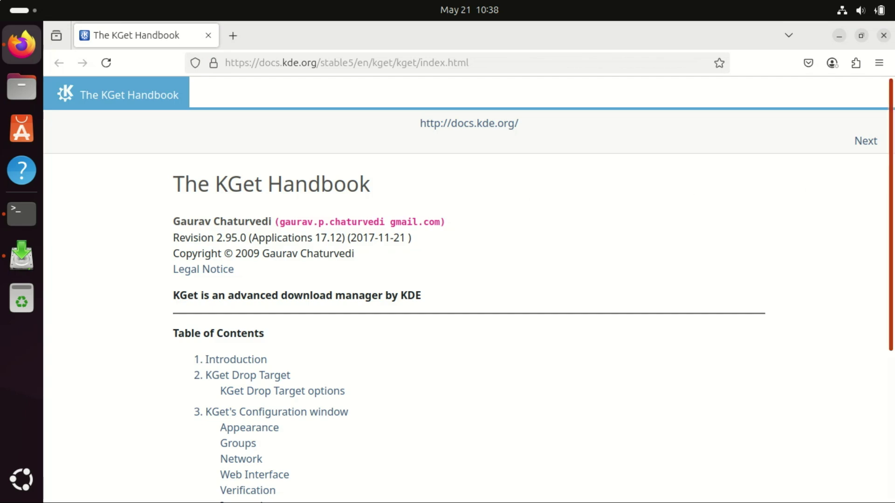
- Read the KGet Handbook's Integration page, then continue to the Advanced options page
scroll(874, 193, "down", 5)
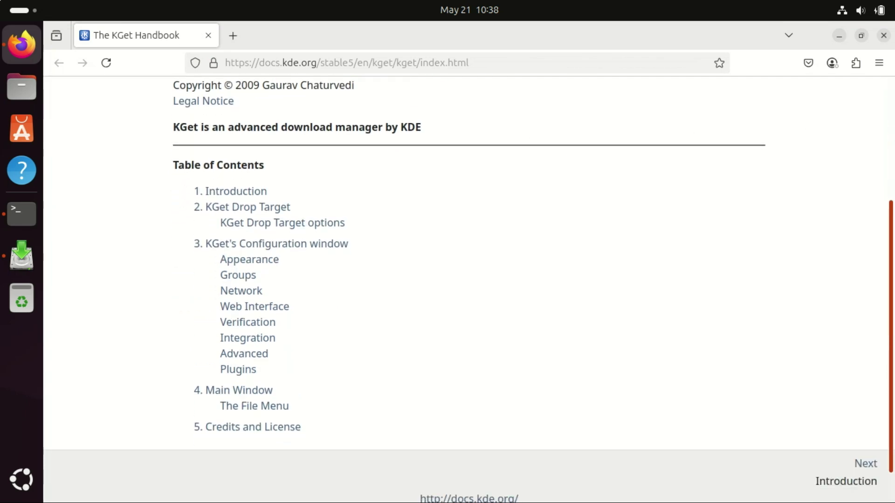
left_click(257, 341)
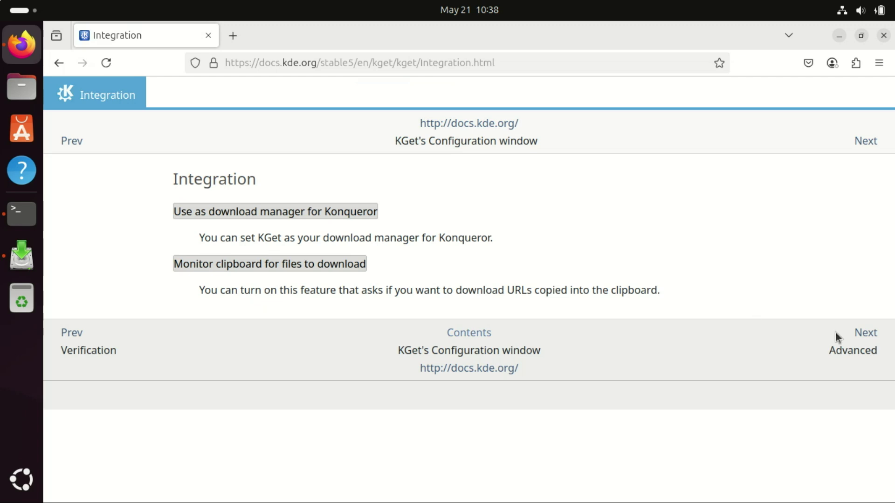
left_click(867, 333)
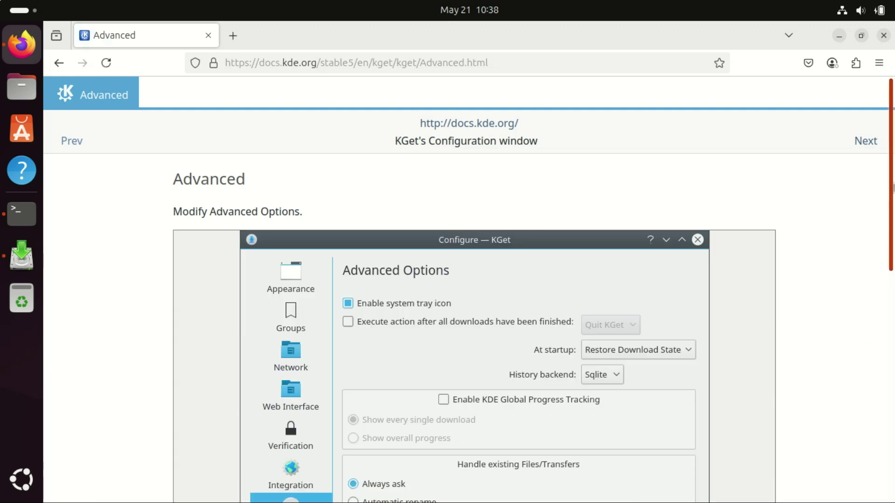
scroll(892, 189, "down", 3)
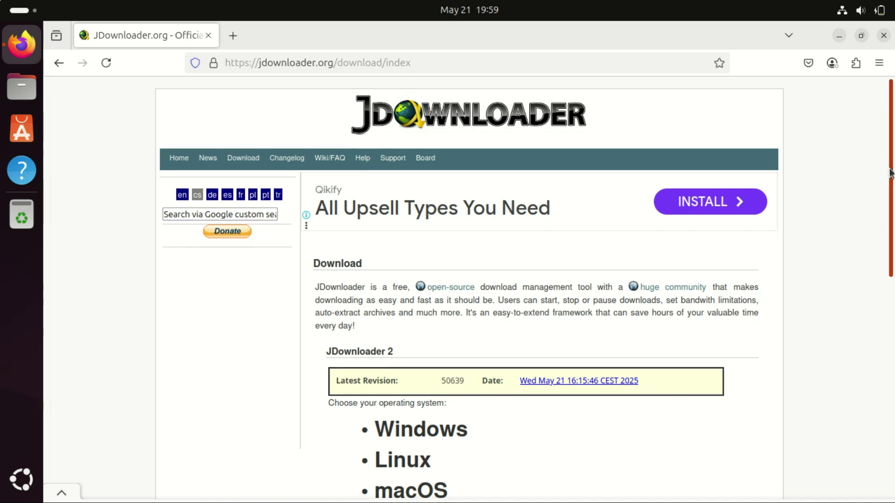
- Download the Linux System Java installer JDownloader2Setup_unix_nojre.sh from jdownloader.org
scroll(424, 320, "down", 3)
left_click(425, 320)
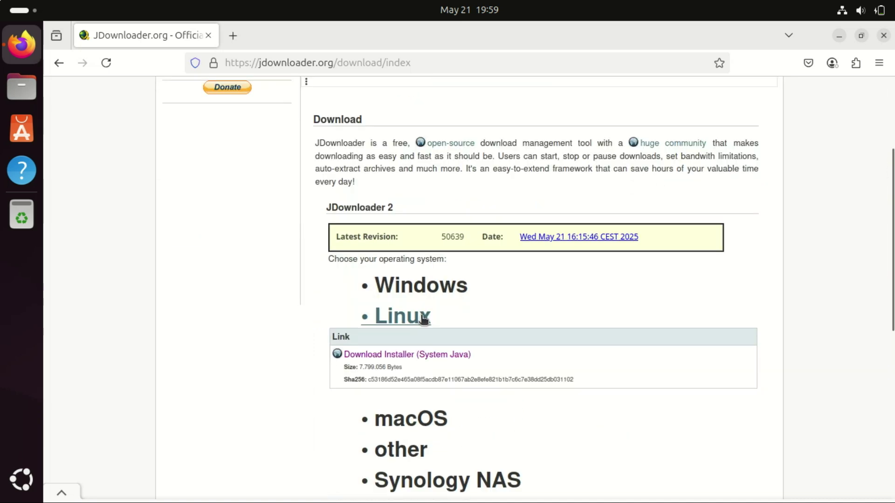
left_click(412, 355)
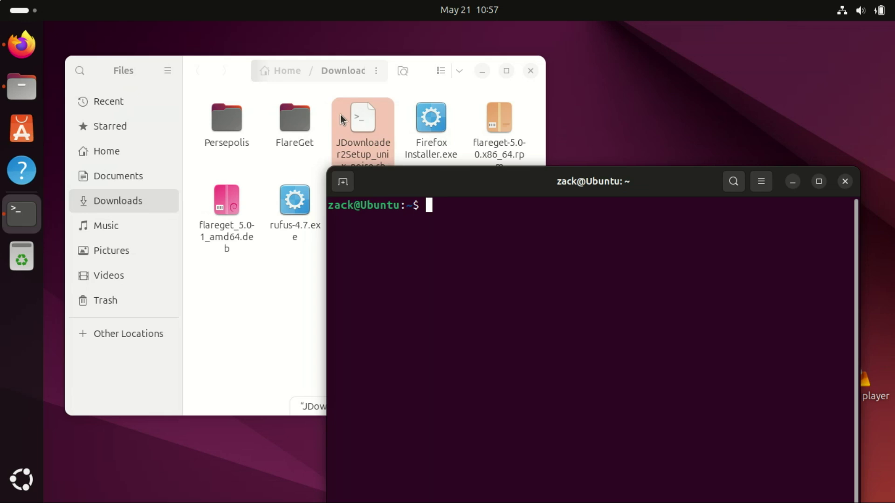
mouse_move(343, 118)
left_mouse_down()
mouse_move(418, 236)
mouse_move(580, 262)
mouse_move(573, 268)
mouse_move(420, 146)
mouse_move(355, 124)
left_mouse_up()
- Check the currently installed Java with java --version
left_click(633, 191)
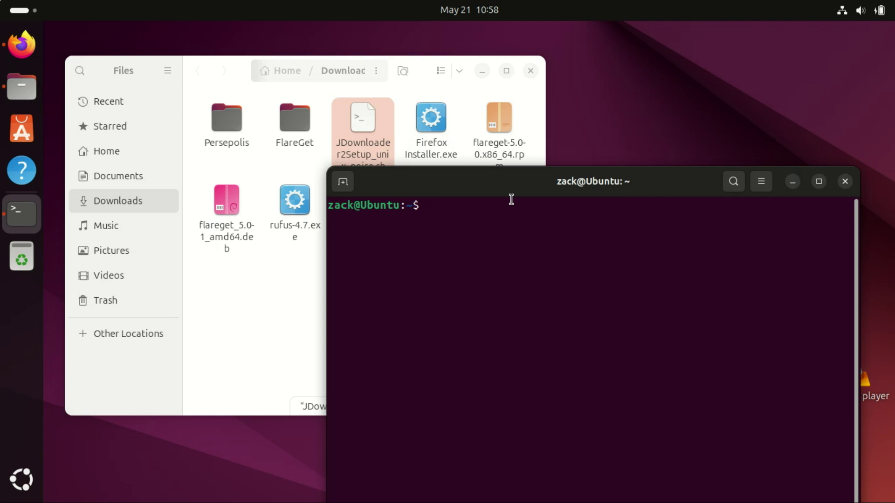
type("java --version")
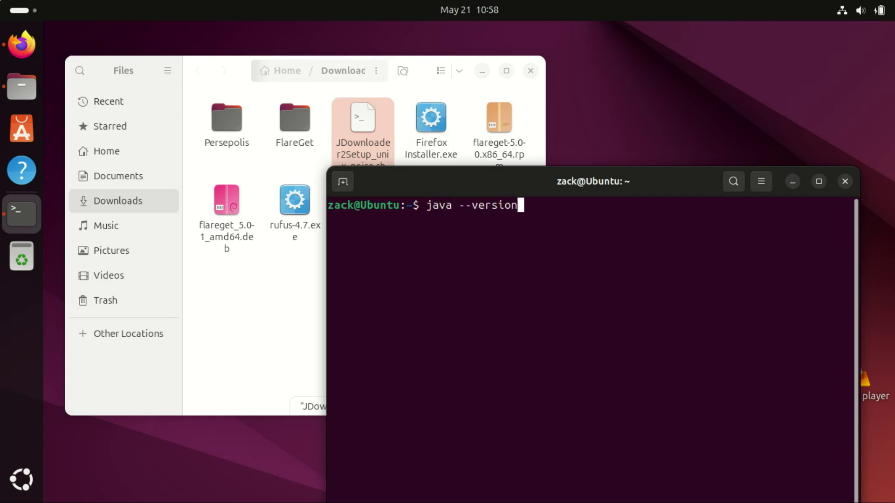
key("Return")
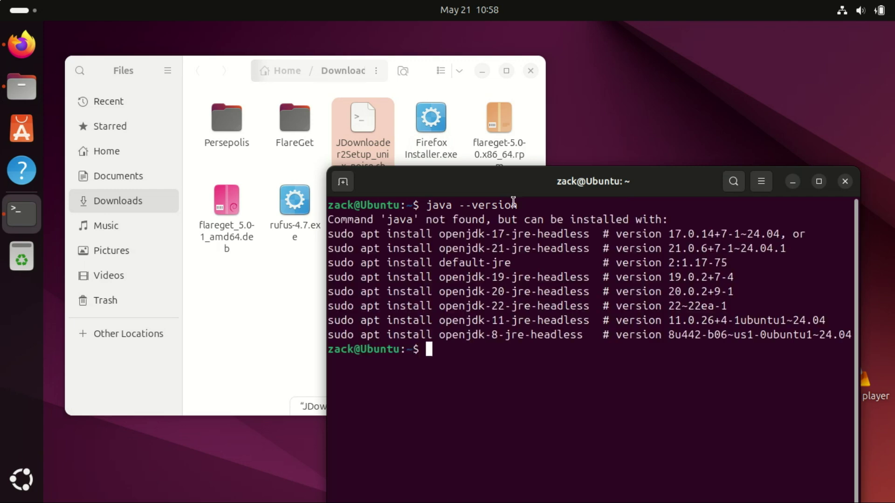
- Install default-jre with sudo apt, confirming with y, and verify OpenJDK 21.0.7 via java --version
type("sudo apt install default-jre")
key("Return")
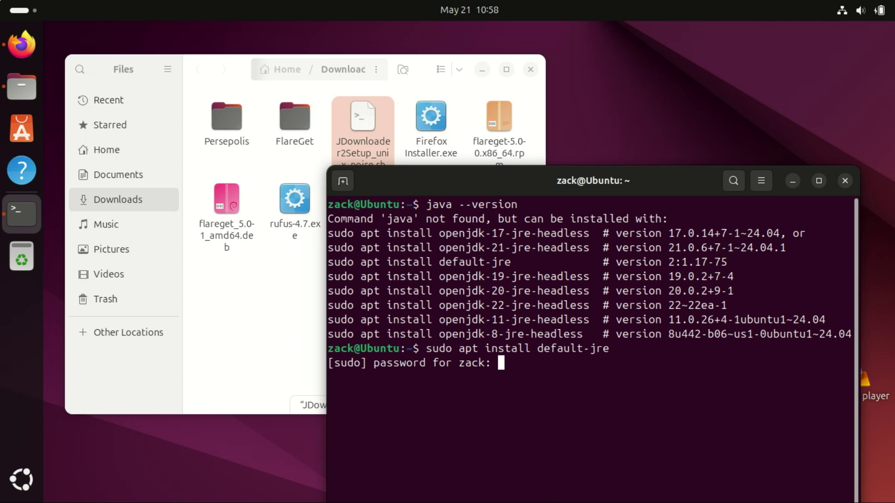
key("Return")
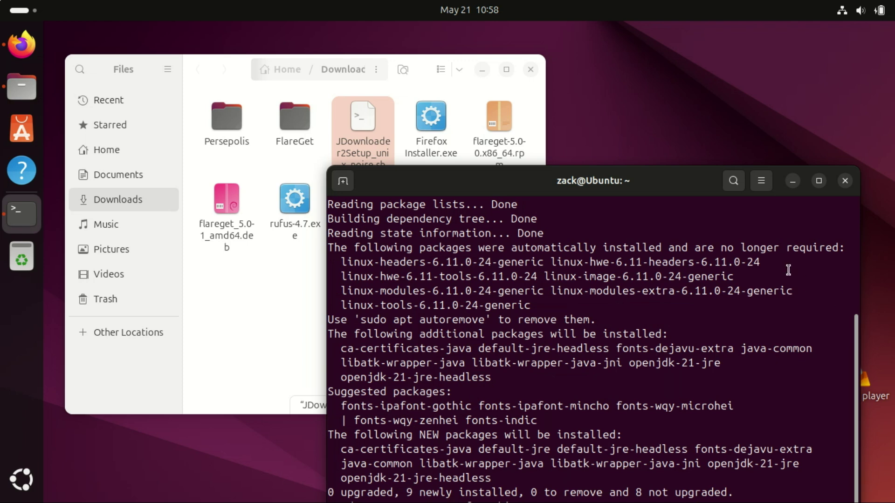
left_click_drag(626, 186, 620, 106)
type("y")
key("Return")
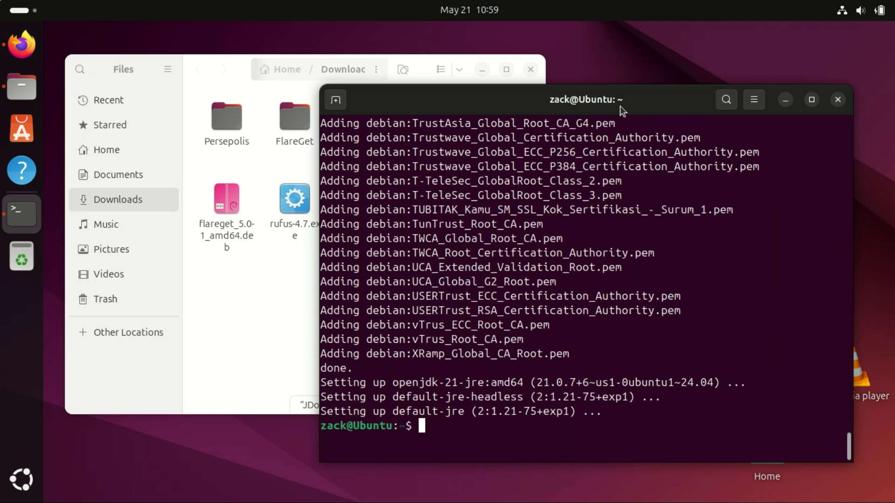
key("Up")
key("Up")
key("Return")
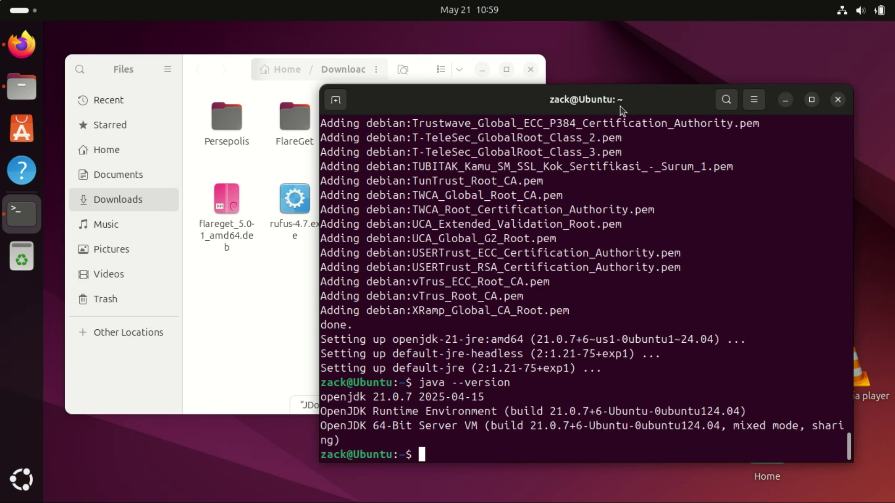
- Clear the terminal and drop JDownloader2Setup_unix_nojre.sh from Downloads in to insert its path
type("clear")
key("Return")
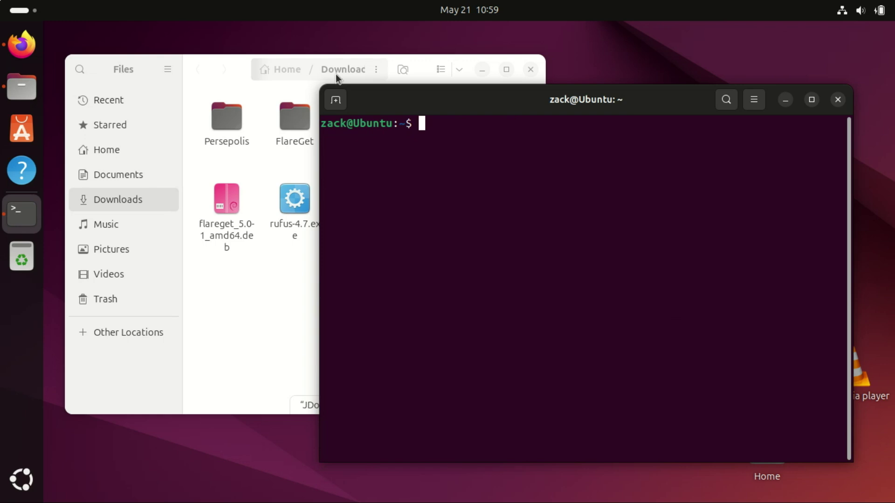
left_click(219, 66)
left_click_drag(362, 124, 579, 228)
left_click(601, 240)
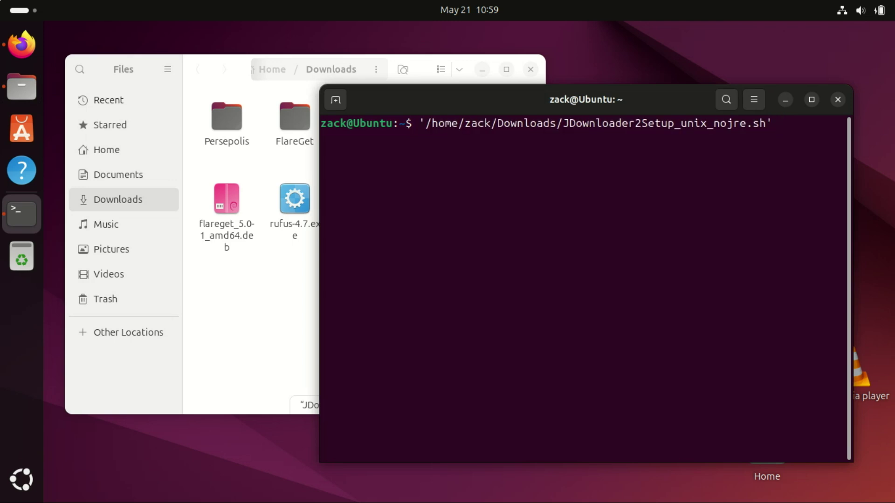
- After Permission denied, turn on Executable as Program in JDownloader2Setup_unix_nojre.sh's Properties
key("Return")
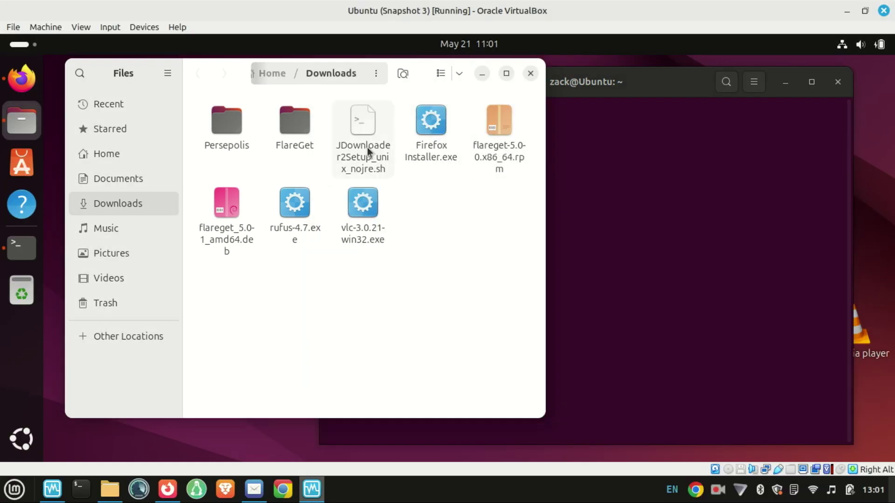
right_click(368, 147)
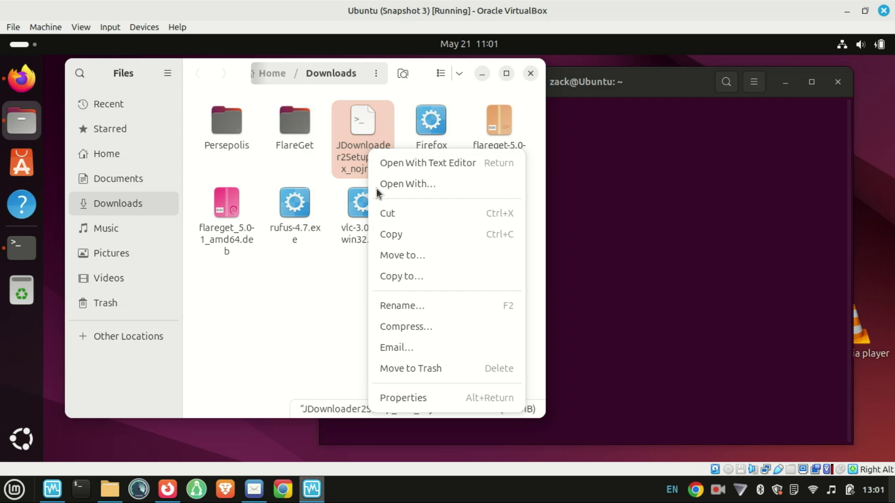
left_click(409, 398)
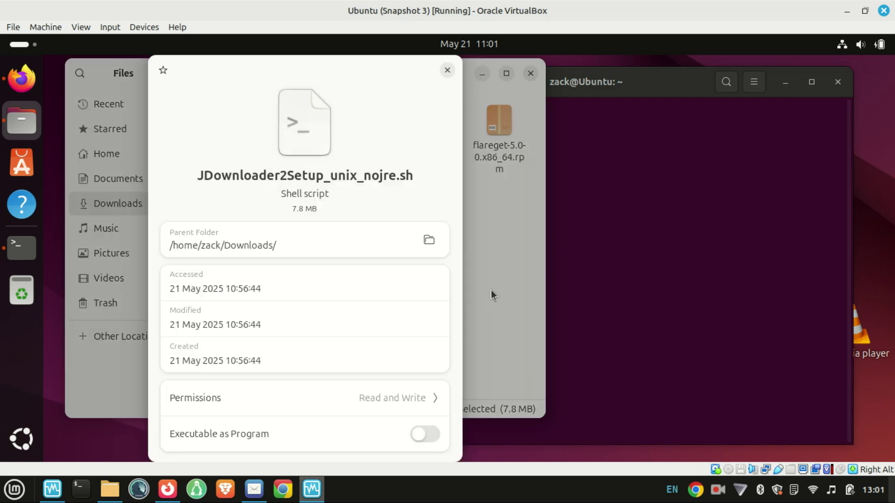
left_click_drag(366, 103, 406, 35)
key("Alt_R+f")
left_click(503, 429)
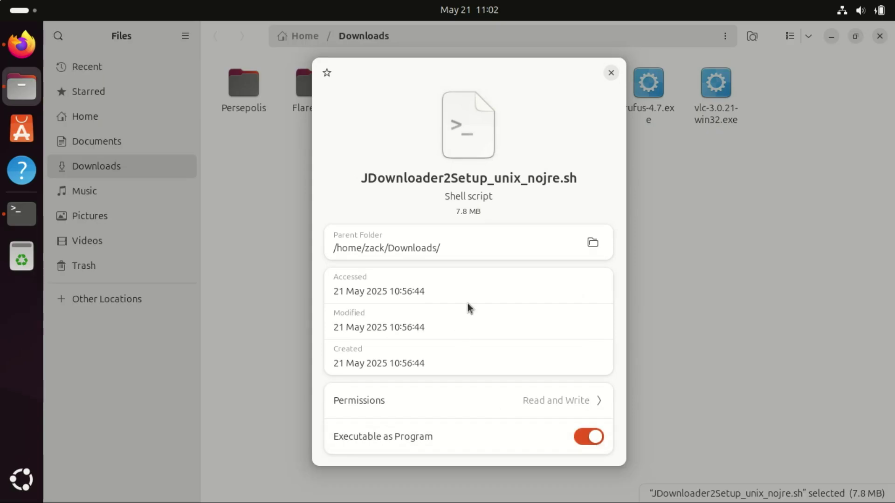
left_click(611, 72)
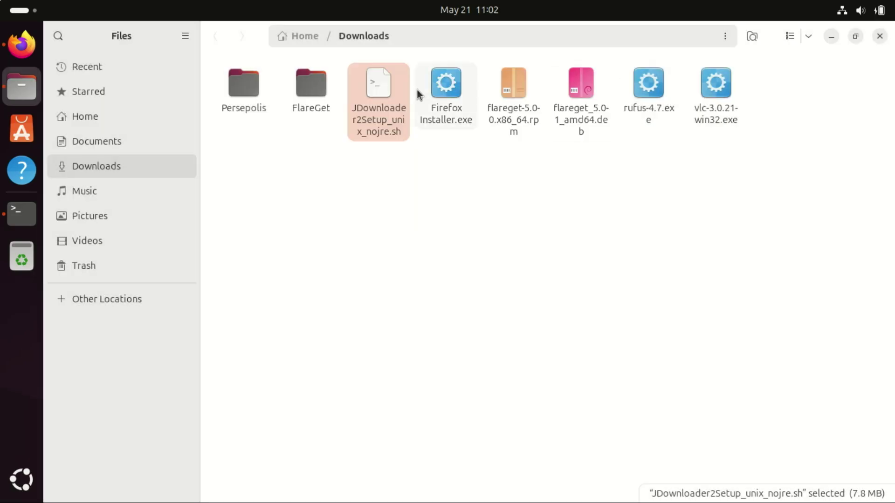
- Trim the pasted chmod command to the quoted script path and run the JDownloader installer
left_click(41, 218)
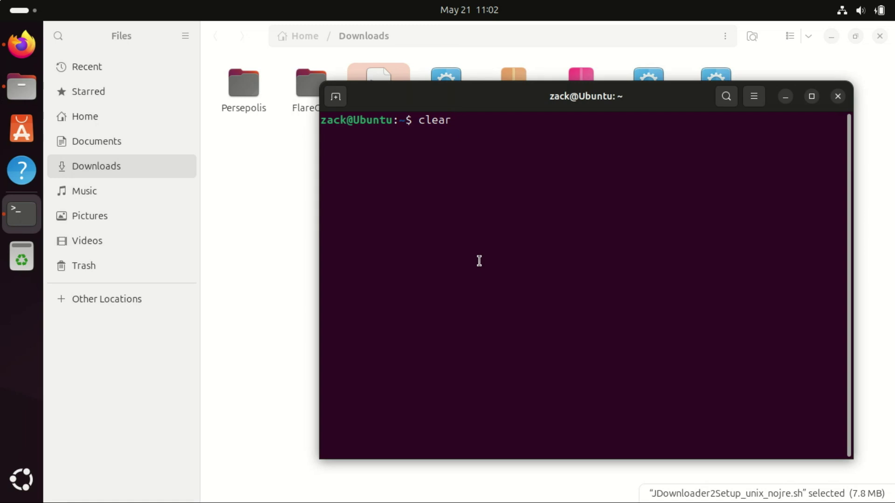
key("BackSpace")
key("BackSpace")
key("BackSpace")
key("BackSpace")
key("BackSpace")
type("chmod u+x'/home/zack/Downloads/JDownloader2Setup_unix_nojre.sh'")
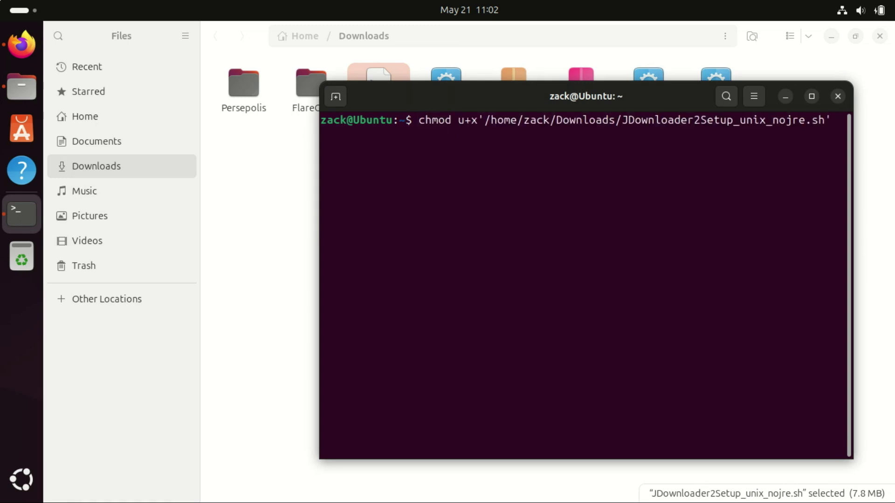
key("Left")
key("Left")
key("Left")
key("Left")
key("Left")
key("Left")
key("Left")
key("Left")
key("Left")
key("Left")
key("Left")
key("Left")
key("Left")
key("Left")
key("Left")
key("Left")
key("Left")
key("Left")
key("Left")
key("Left")
key("Left")
key("Left")
key("Left")
key("Left")
key("Left")
key("Left")
key("Left")
key("Left")
key("Left")
key("Left")
key("Left")
key("BackSpace")
key("BackSpace")
key("BackSpace")
key("BackSpace")
key("BackSpace")
key("BackSpace")
key("BackSpace")
key("BackSpace")
key("BackSpace")
key("Right")
key("Right")
key("Right")
key("Right")
key("Right")
key("Right")
key("Right")
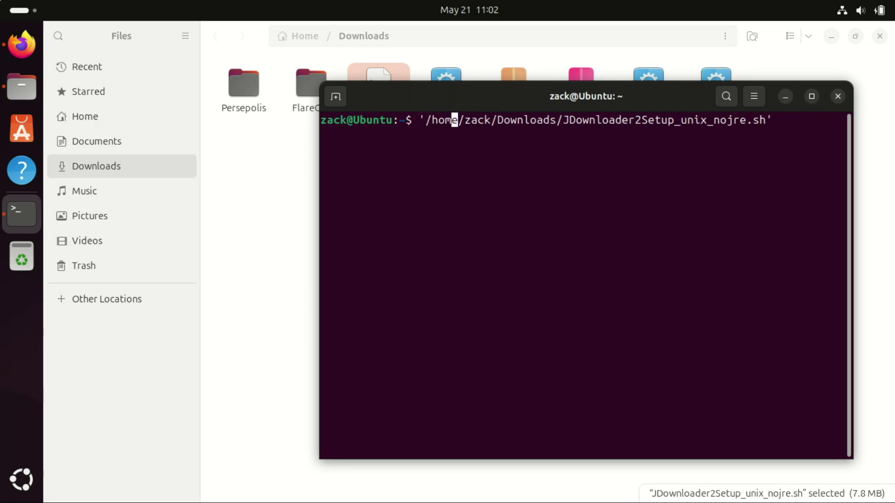
key("Right")
key("Right")
key("Right")
key("Right")
key("Right")
key("Right")
key("Right")
key("Right")
key("Right")
key("Right")
key("Right")
key("Right")
key("Right")
key("Right")
key("Right")
key("Right")
key("Right")
key("Right")
key("Right")
key("Right")
key("Return")
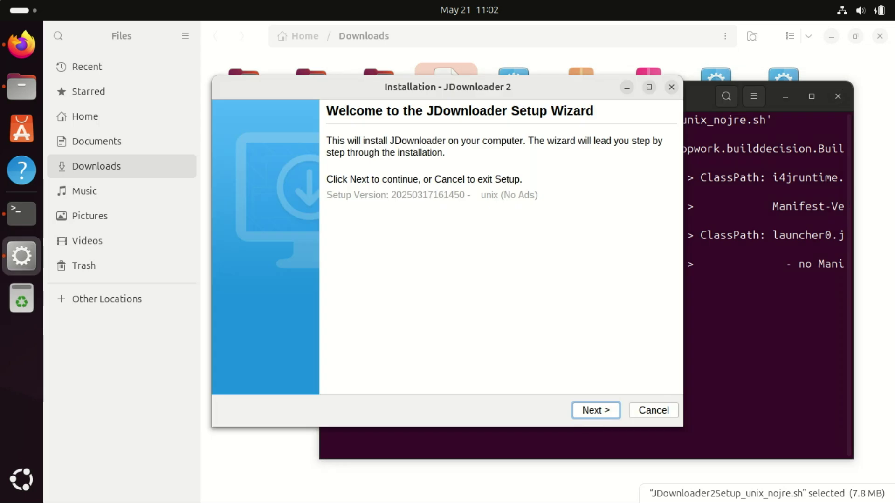
- Install JDownloader 2 to the default folder with desktop icon and auto-launch kept, then finish
left_click(594, 413)
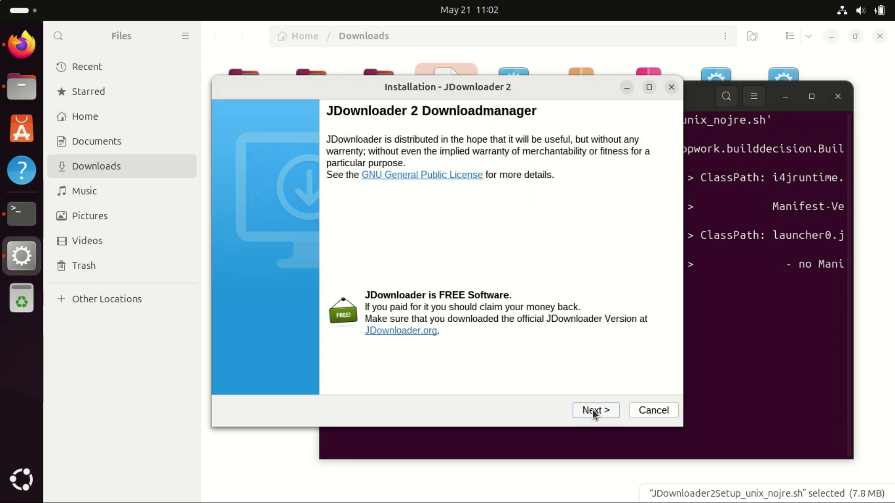
left_click(593, 413)
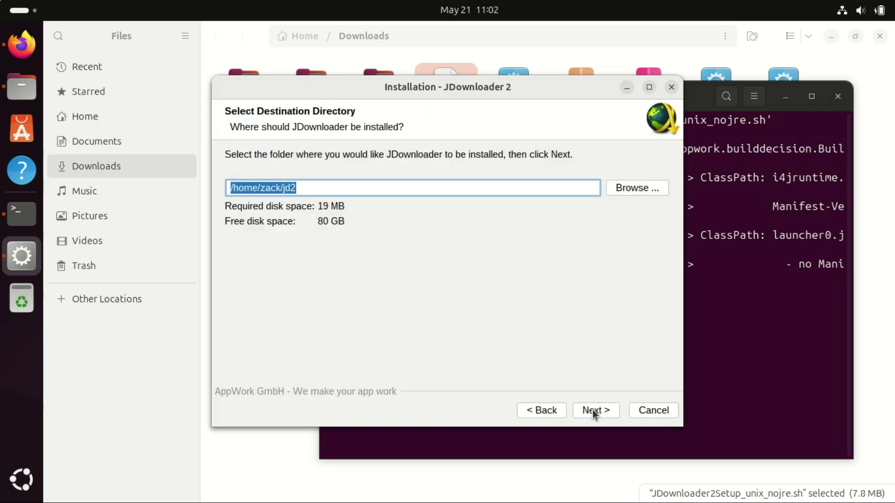
left_click(594, 413)
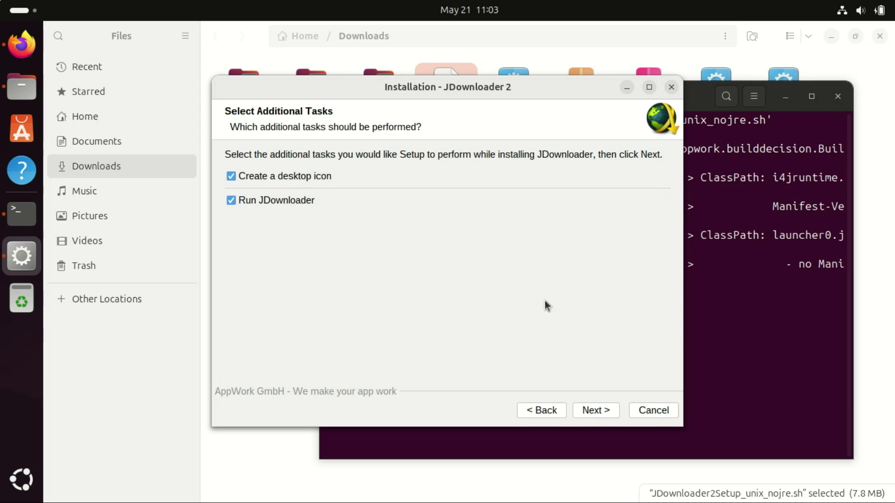
left_click(602, 421)
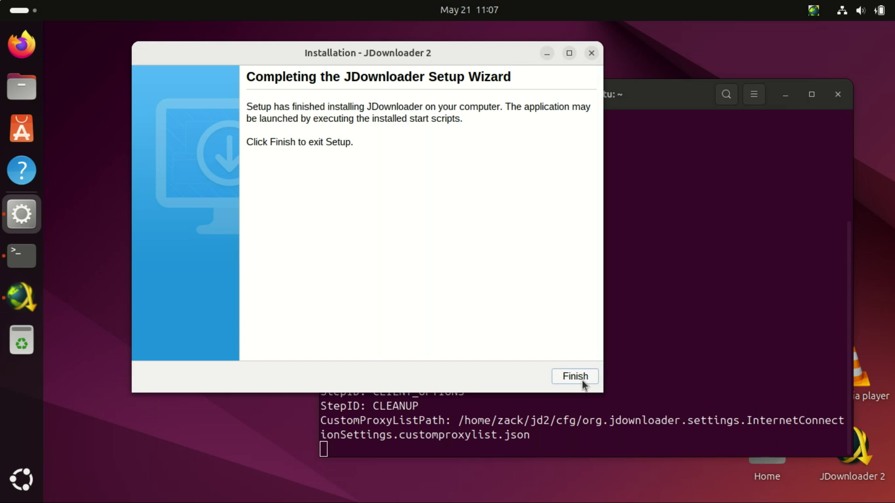
left_click(583, 380)
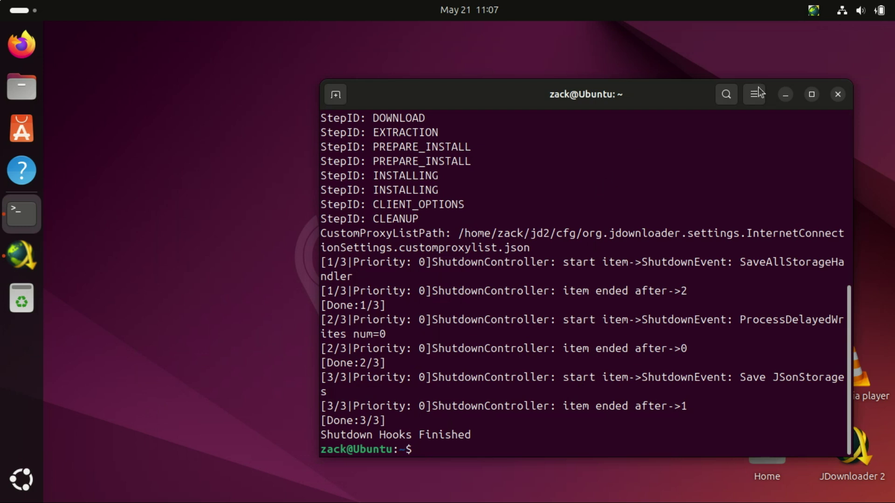
- Close the terminal, move the JDownloader 2 shortcut to the desktop centre, and launch JDownloader 2
left_click(836, 95)
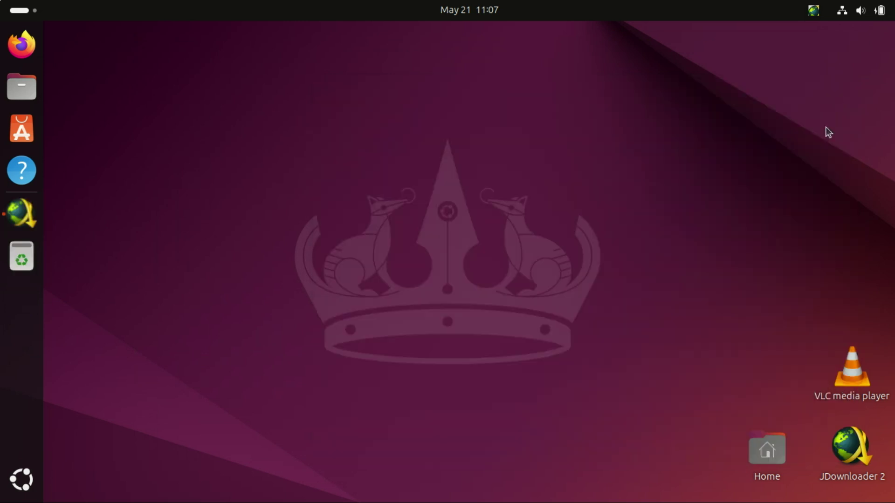
left_click_drag(842, 457, 436, 247)
left_click(542, 226)
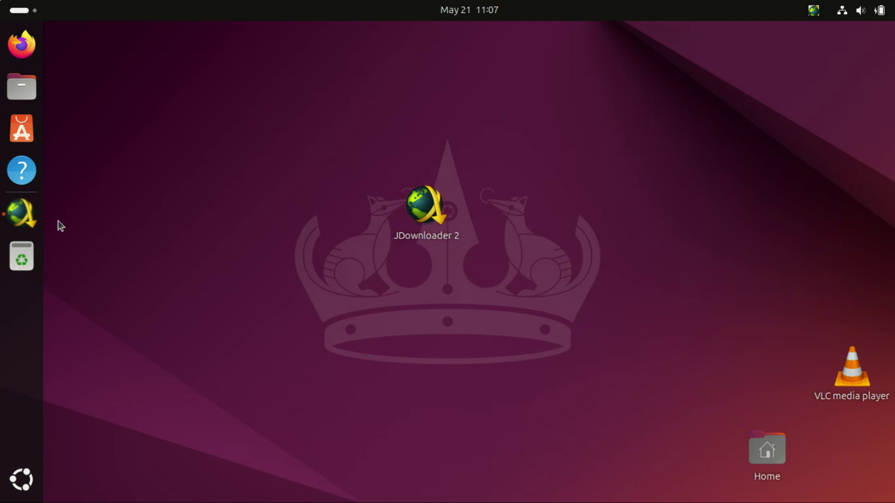
left_click(23, 217)
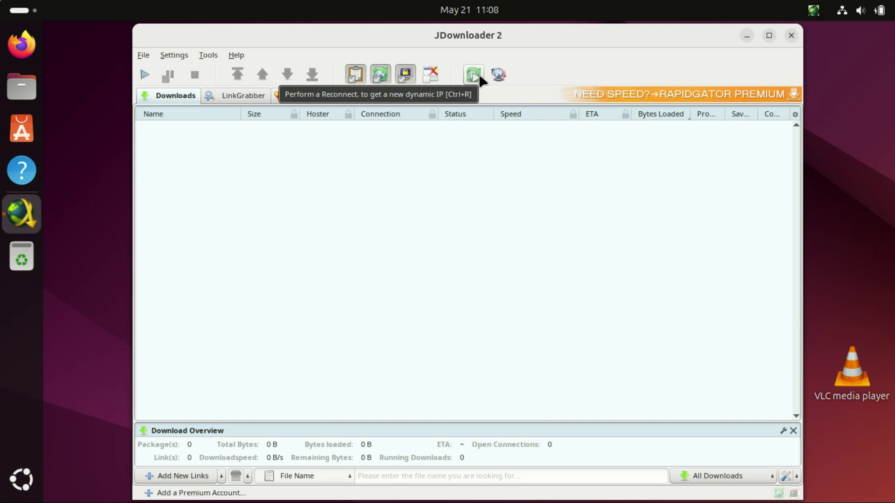
- Browse JDownloader's Tools, Settings and File menus, then choose Help > Online Help
left_click(207, 58)
mouse_move(178, 58)
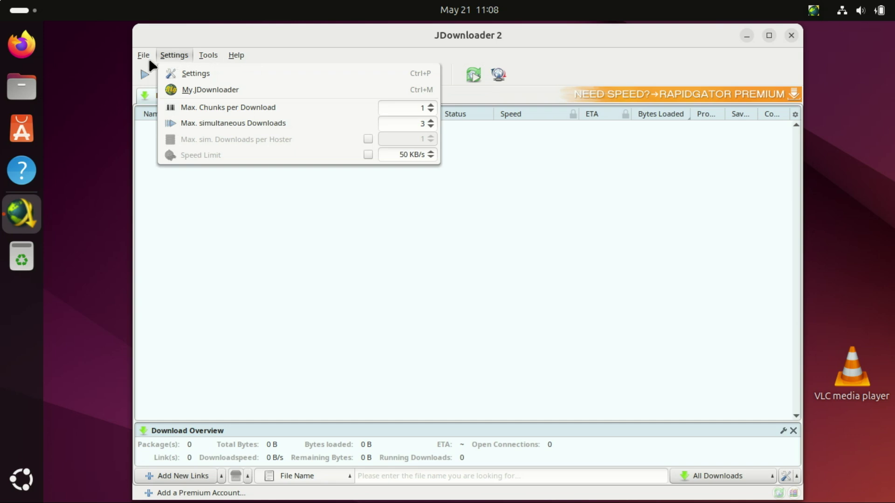
mouse_move(142, 60)
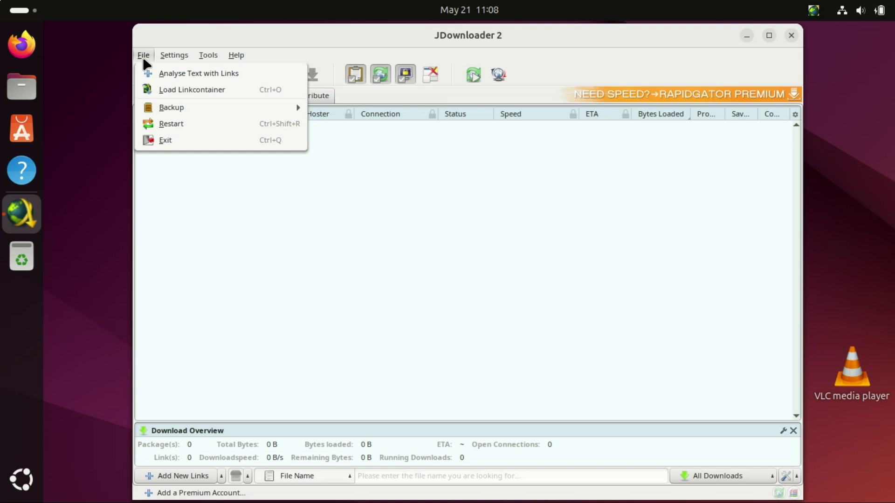
mouse_move(240, 55)
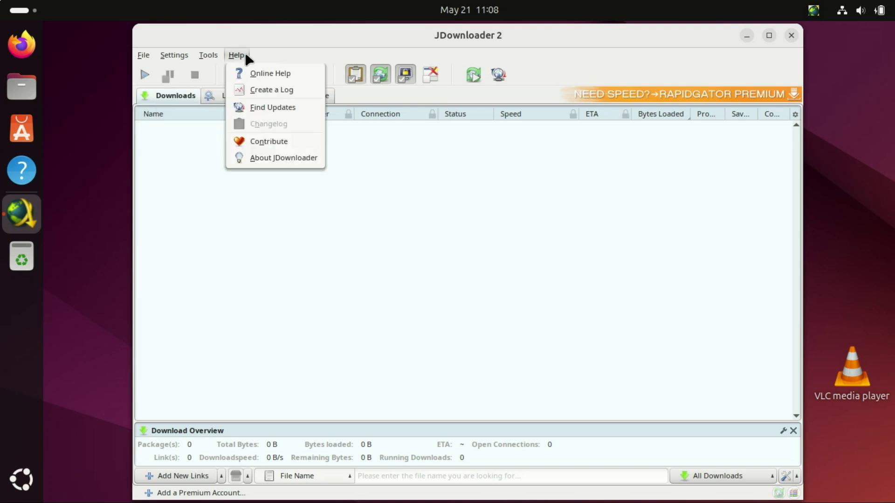
left_click(259, 74)
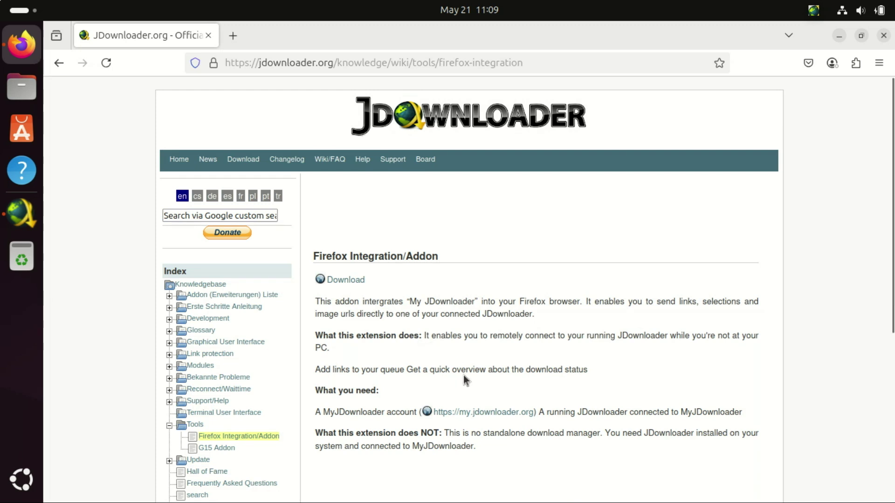
- Follow the wiki's Download link to MyJDownloader Apps and scroll down to the Firefox card
left_click(337, 281)
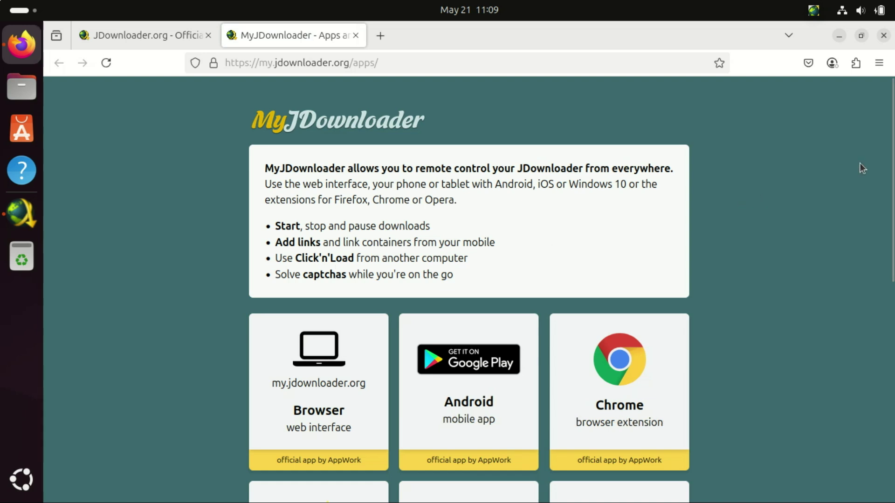
scroll(469, 289, "down", 1)
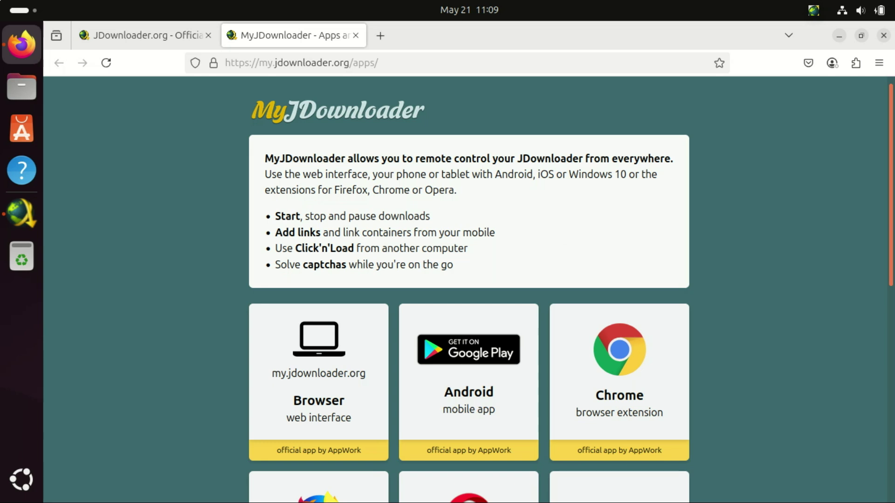
scroll(468, 289, "down", 3)
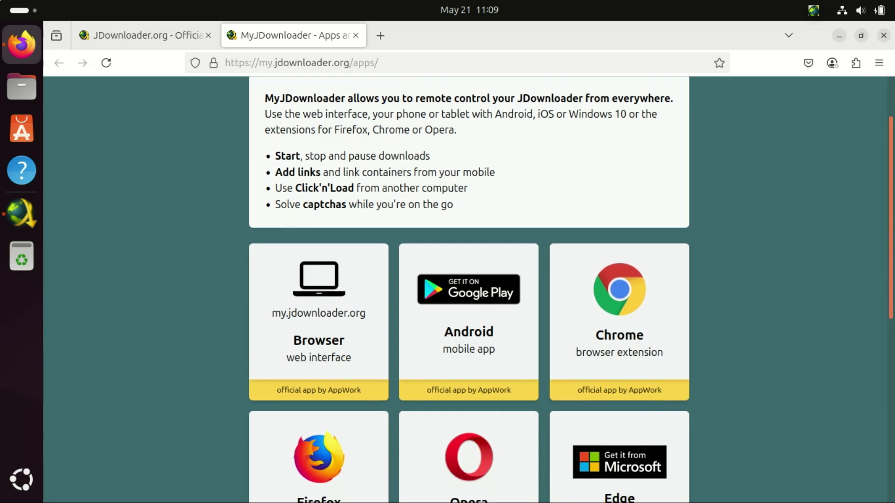
scroll(468, 289, "down", 4)
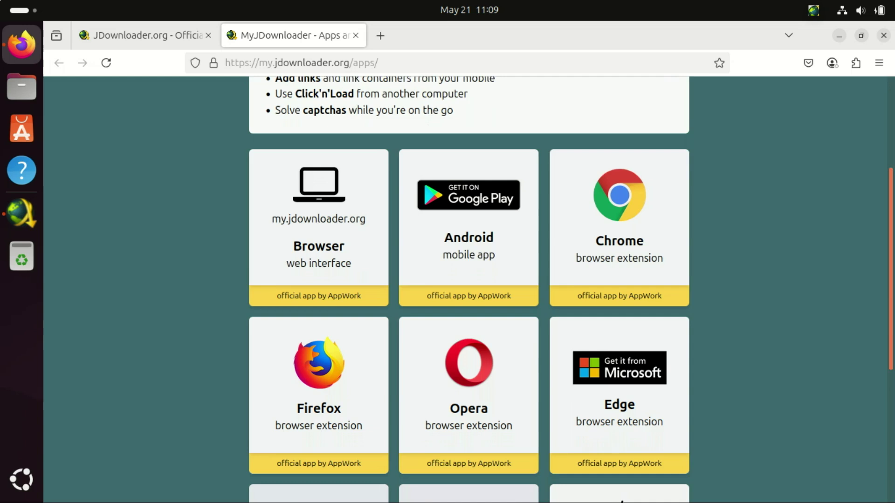
scroll(530, 296, "down", 5)
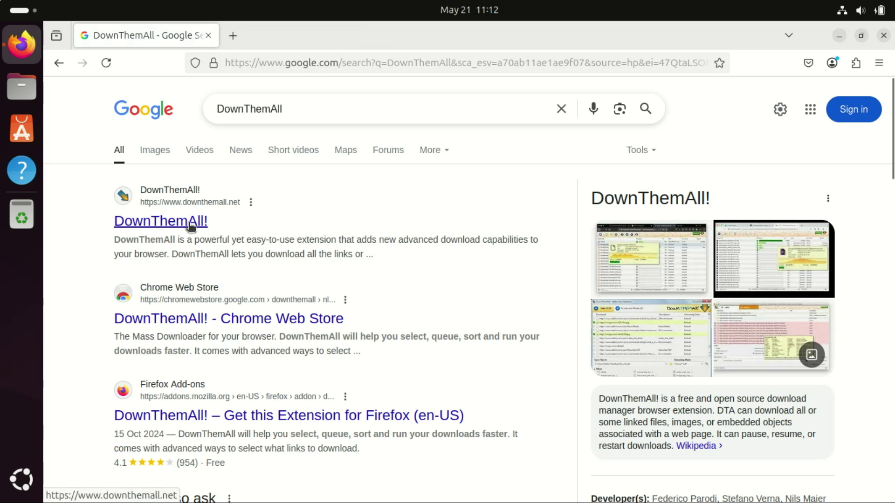
- Open downthemall.net from the results, scroll to Get it!, and follow its Firefox Add-ons badge
left_click(190, 226)
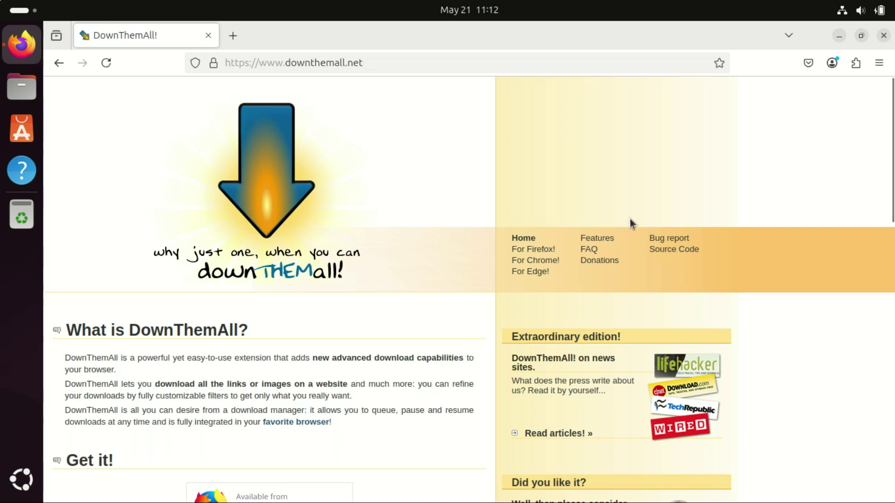
scroll(468, 289, "down", 6)
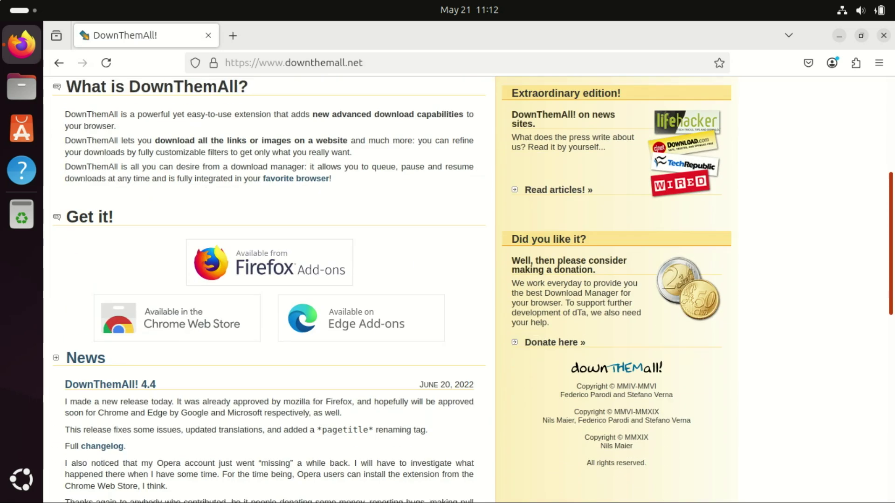
scroll(469, 289, "down", 4)
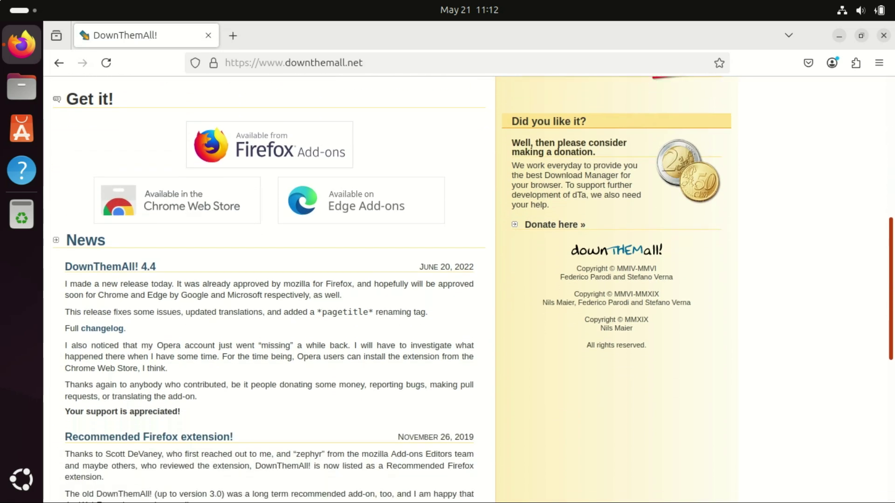
scroll(469, 289, "down", 2)
scroll(417, 269, "up", 6)
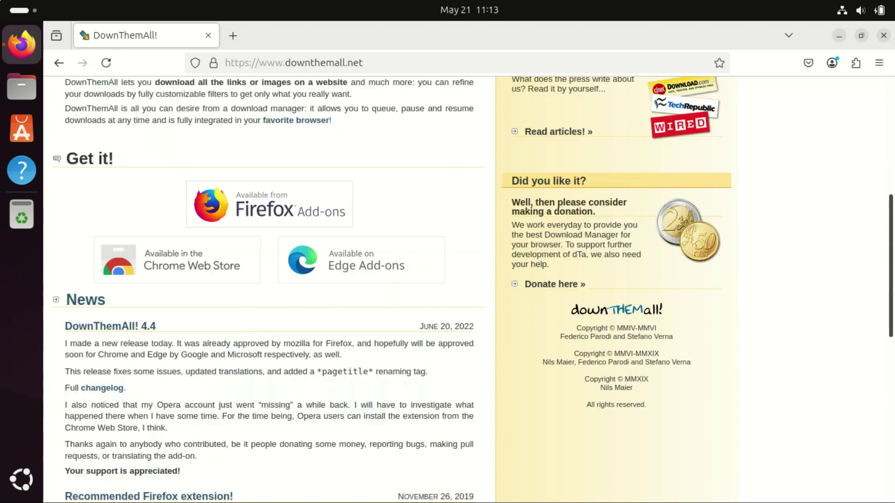
left_click(273, 205)
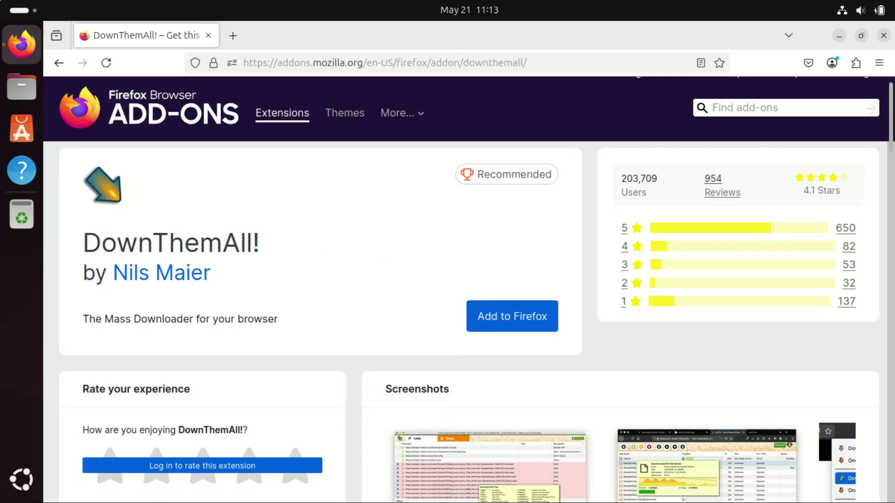
- Add DownThemAll! to Firefox and accept the permissions it requests
left_click(513, 317)
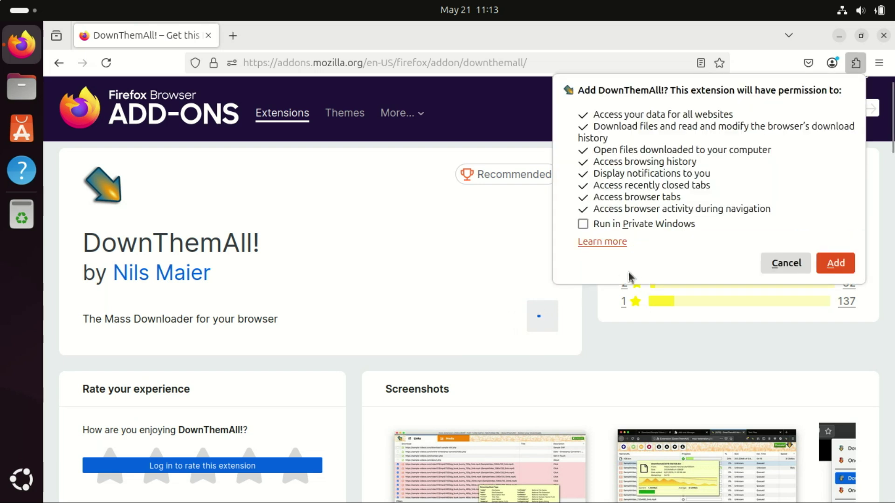
left_click(836, 262)
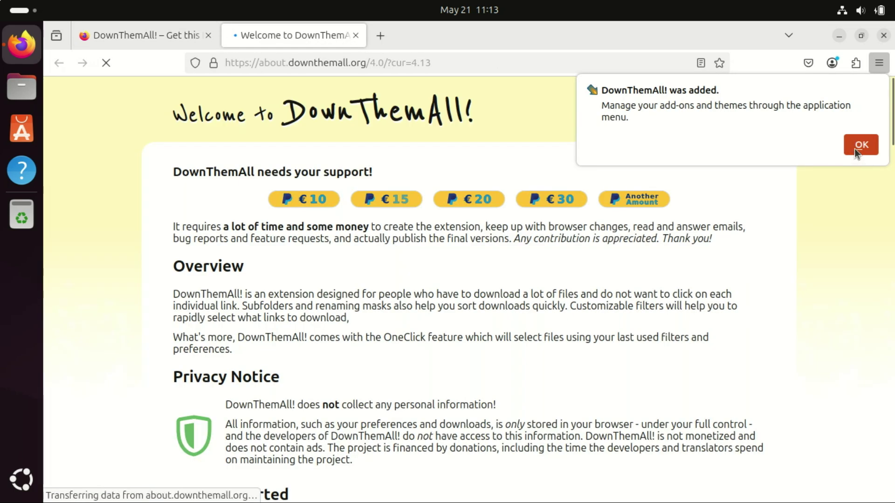
- Dismiss the 'DownThemAll! was added' popup, scroll down the welcome page, and play the demo video
left_click(859, 147)
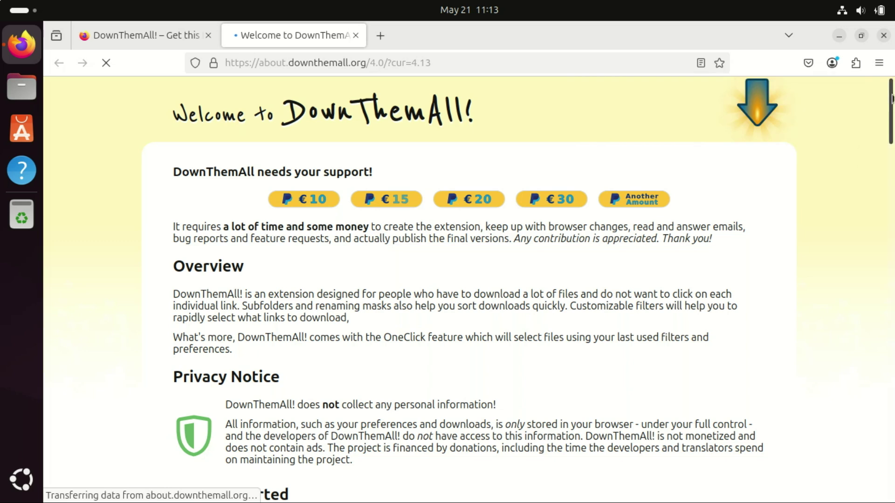
left_click_drag(892, 98, 891, 202)
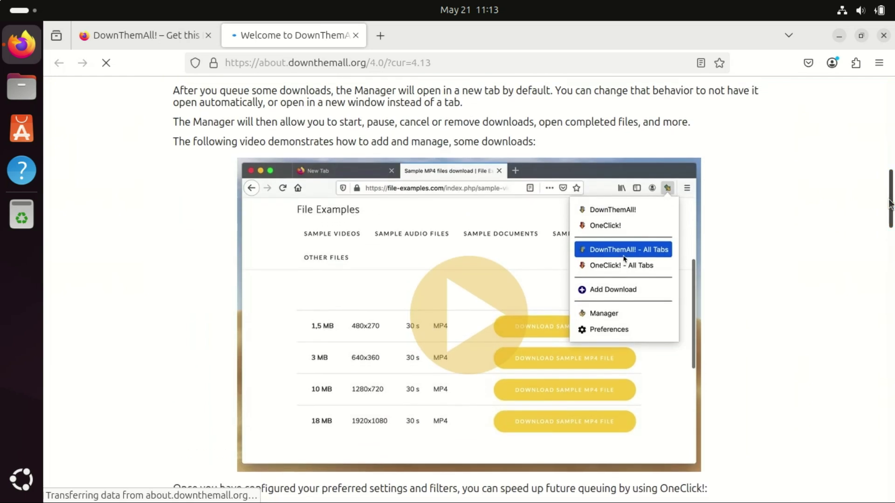
left_click(493, 323)
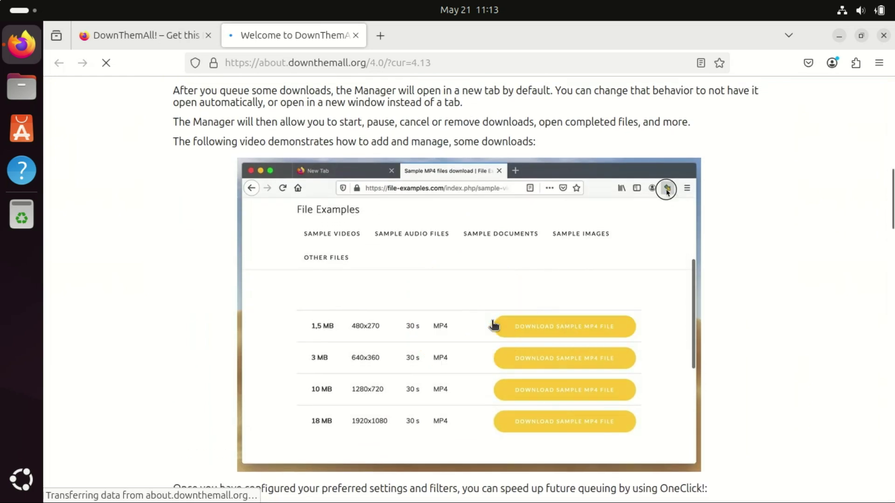